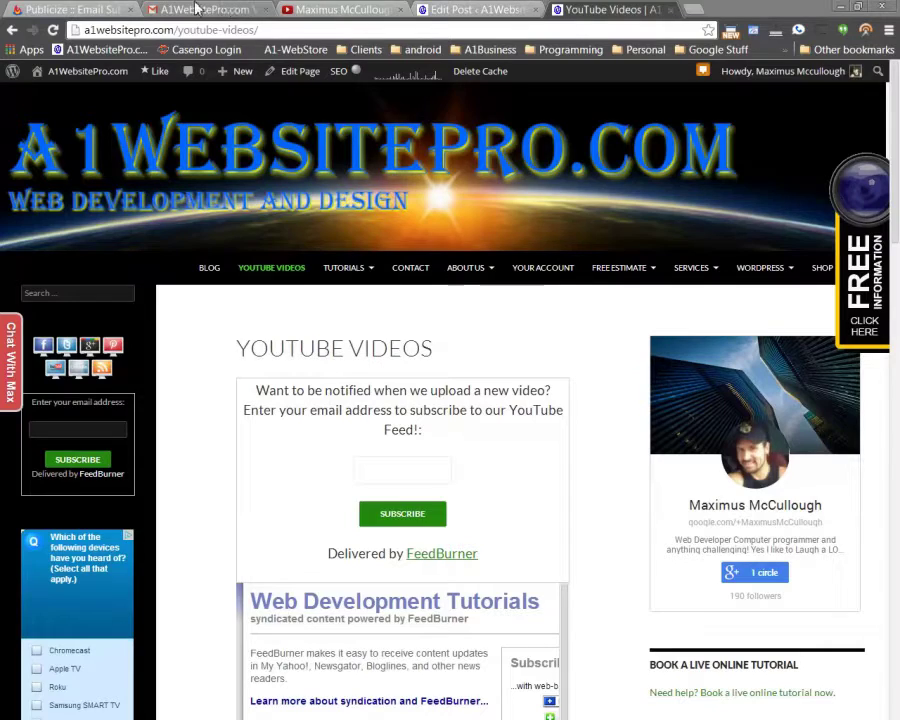
- Glance at the FeedBurner email branding settings and the branded email in Gmail
click(70, 9)
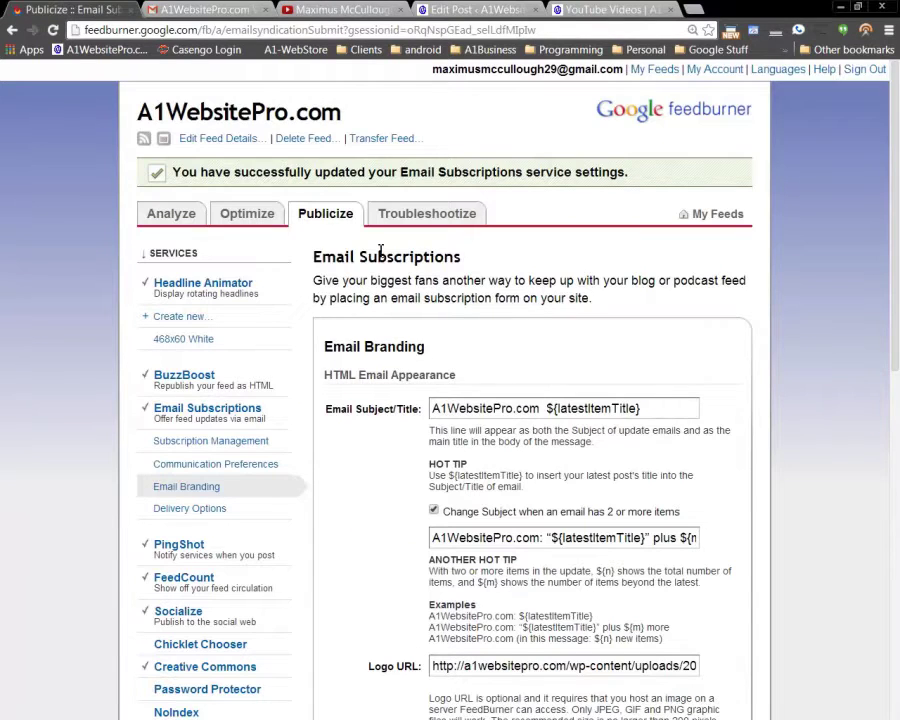
click(200, 9)
scroll(488, 555, down, 3)
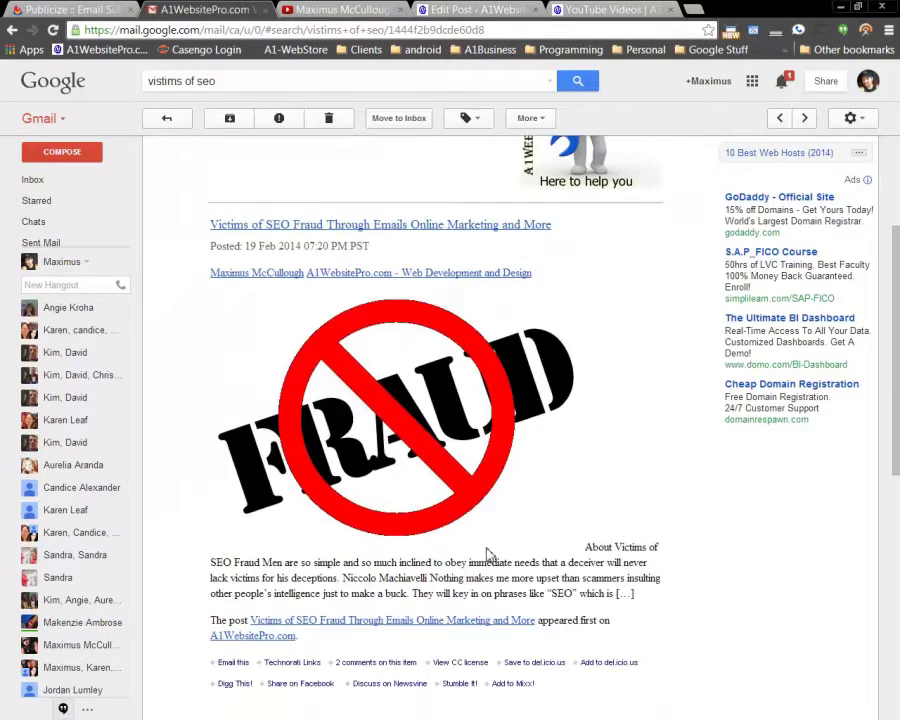
scroll(488, 555, up, 3)
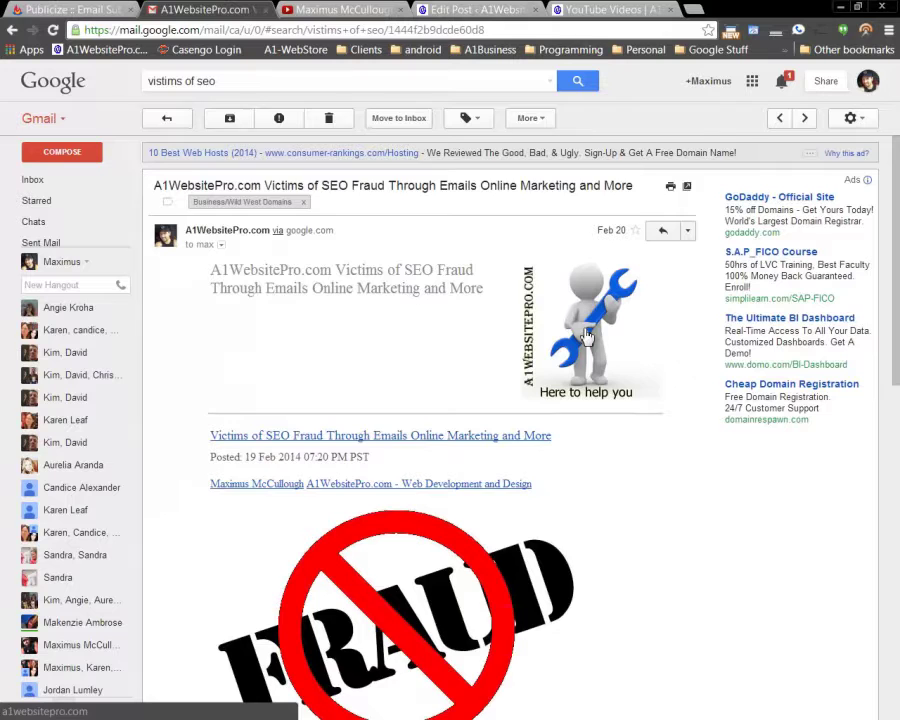
scroll(585, 367, down, 3)
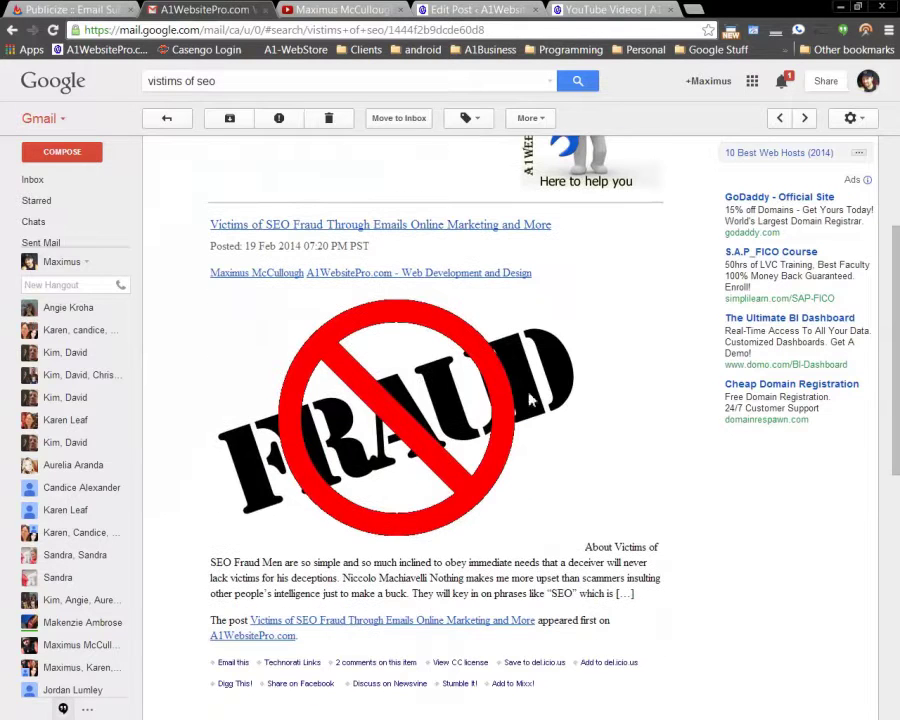
scroll(420, 481, down, 1)
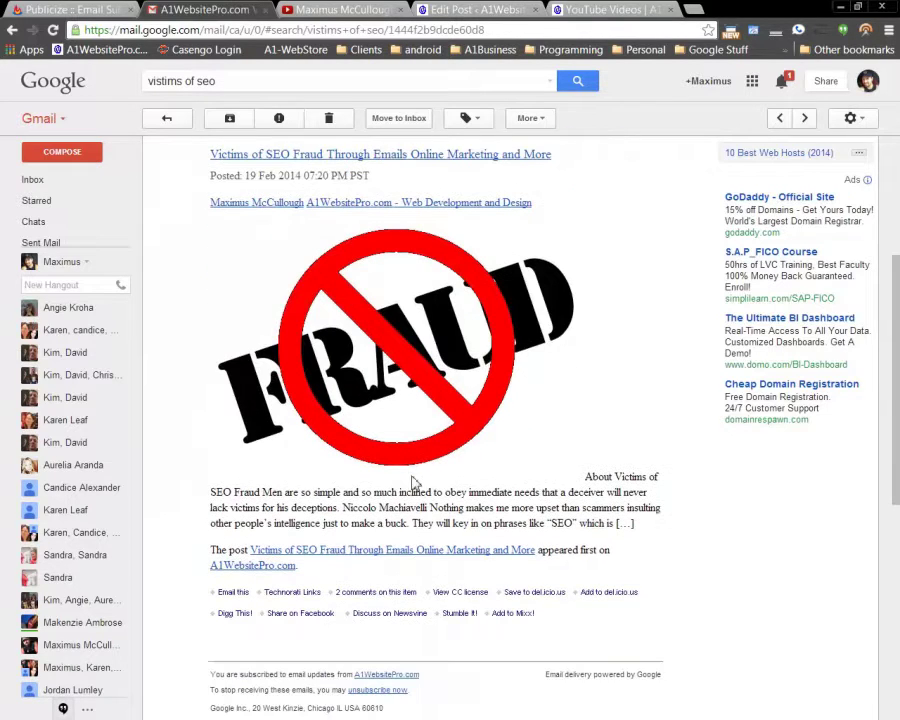
scroll(392, 494, up, 3)
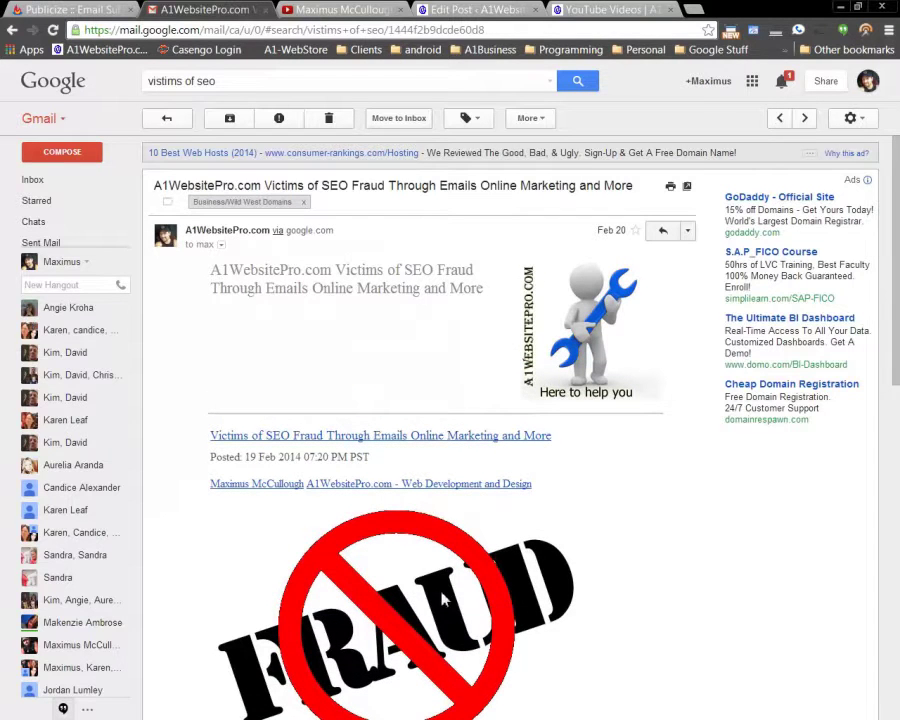
- Scroll the Functions for WordPress article to 'Include Featured image in your RSS feed', then return to YouTube Videos
click(586, 9)
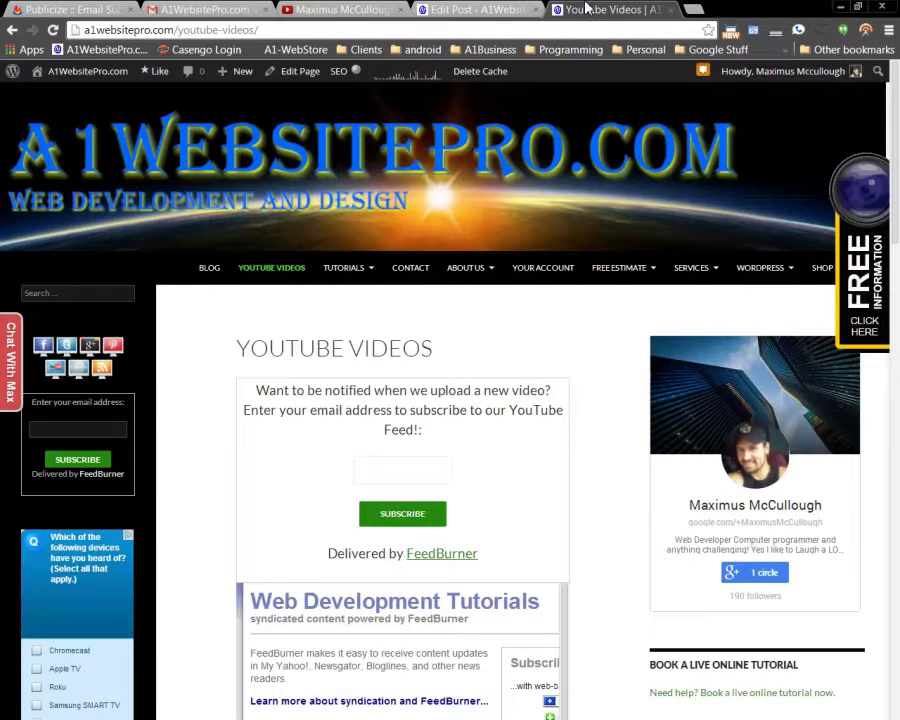
mouse_move(760, 267)
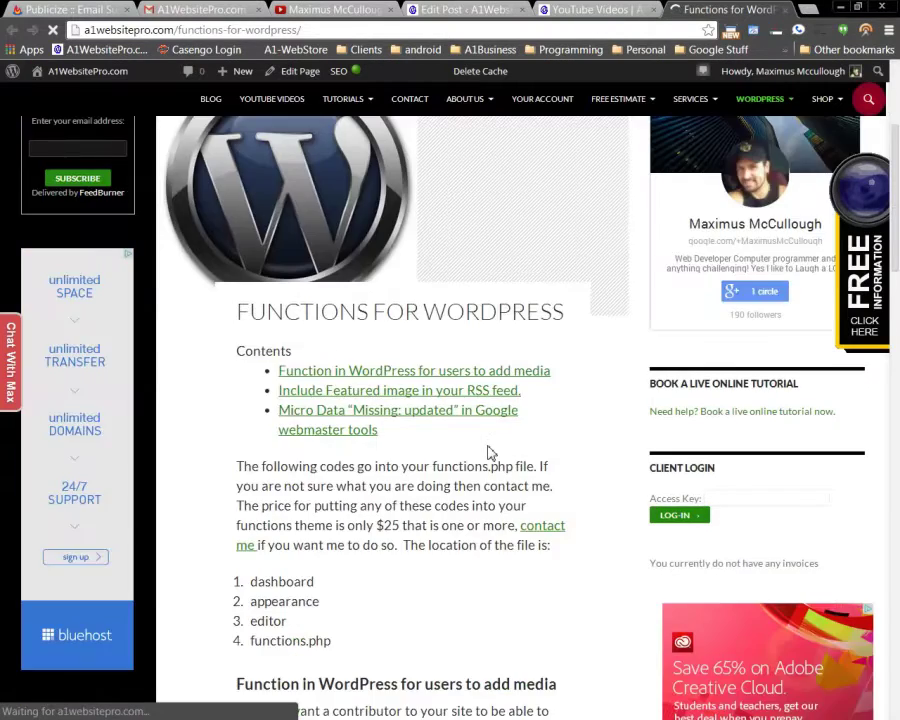
scroll(484, 450, down, 2)
scroll(374, 373, down, 2)
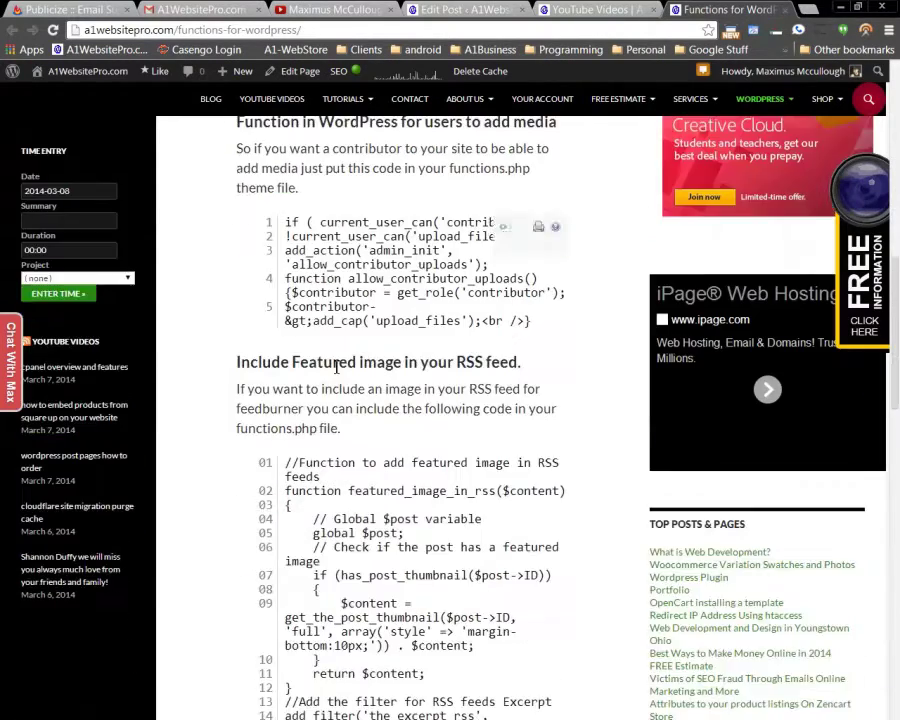
scroll(300, 340, down, 1)
drag(258, 292, 499, 292)
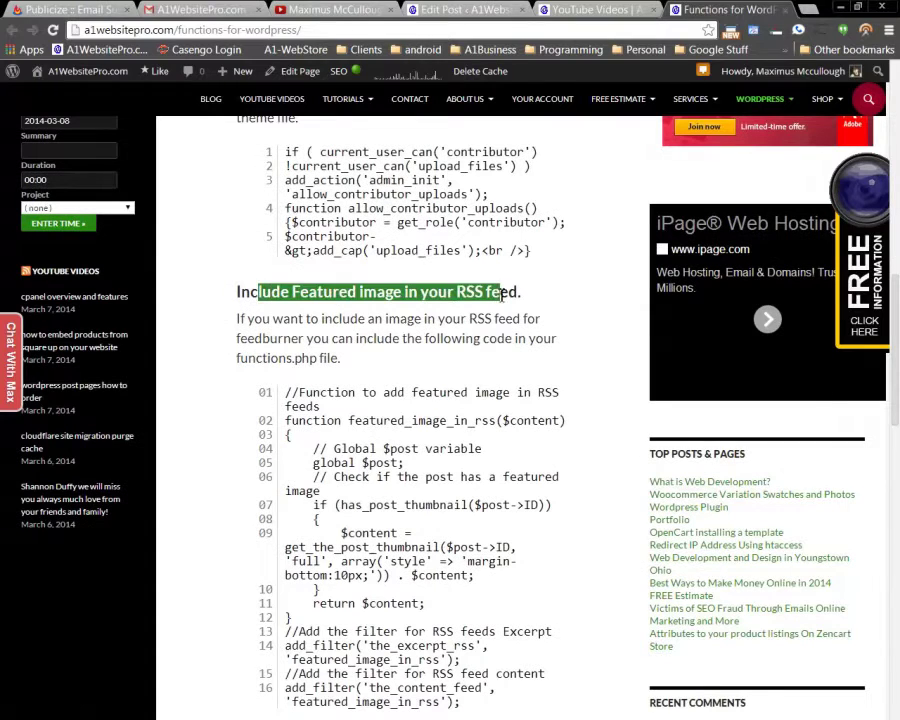
click(452, 332)
scroll(388, 462, down, 2)
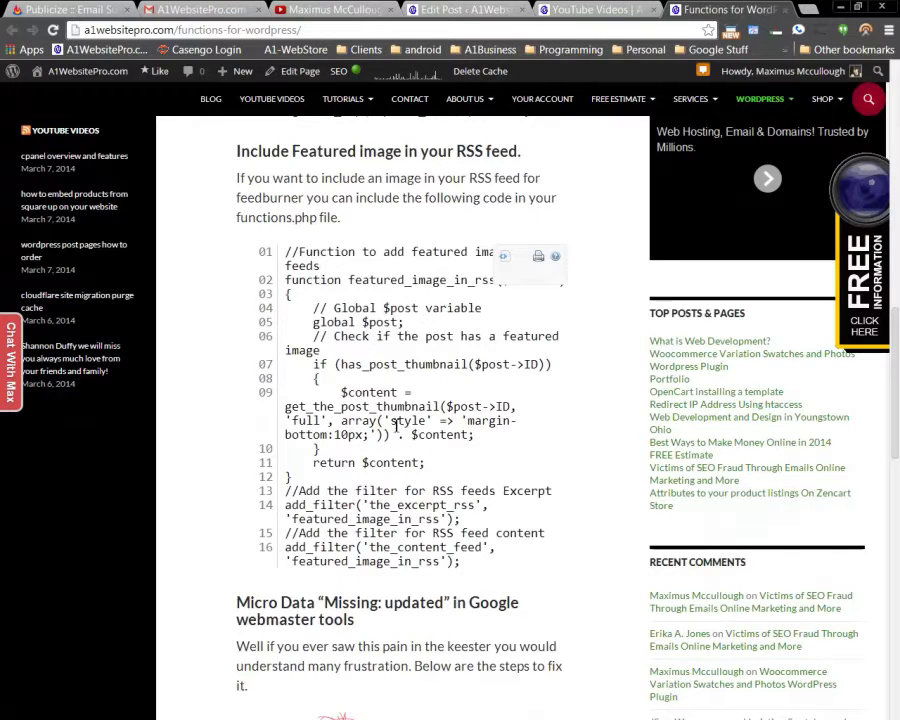
click(595, 9)
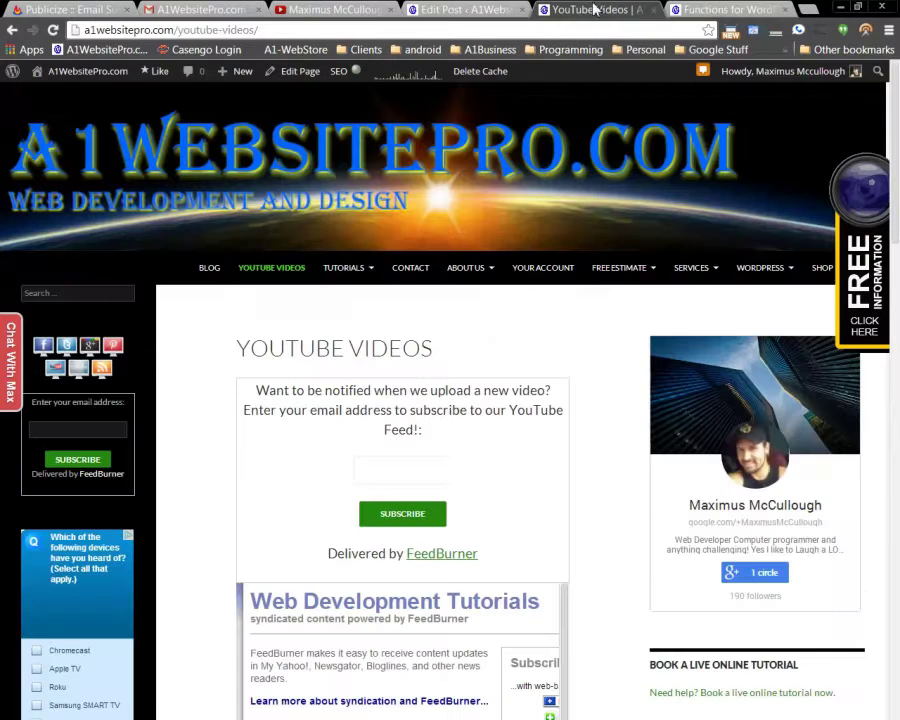
- Look over the branded email in Gmail, then go back to FeedBurner's branding settings
click(200, 9)
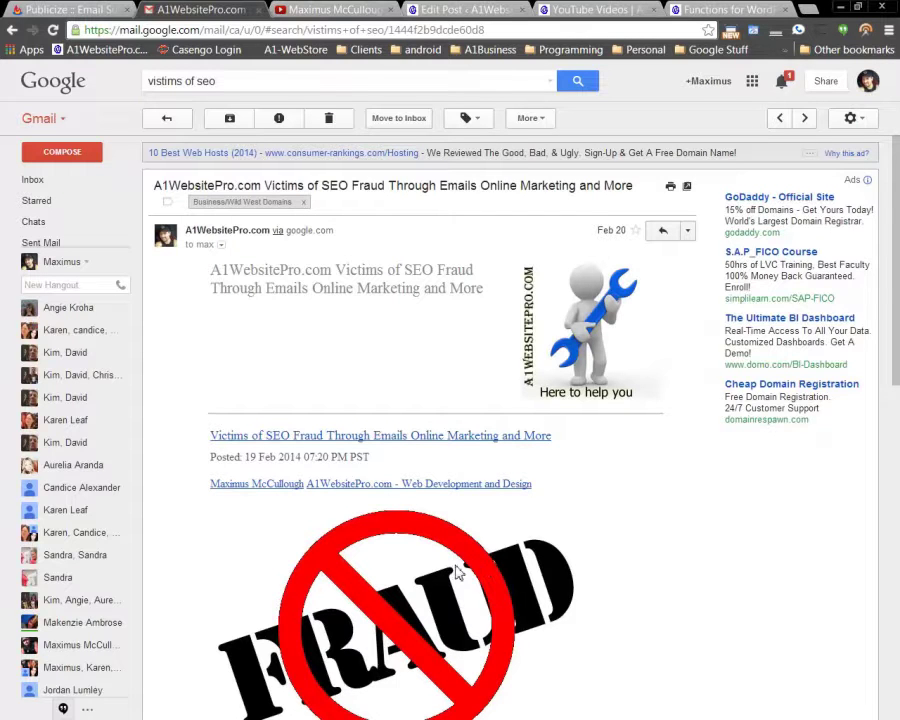
scroll(455, 571, down, 1)
click(80, 9)
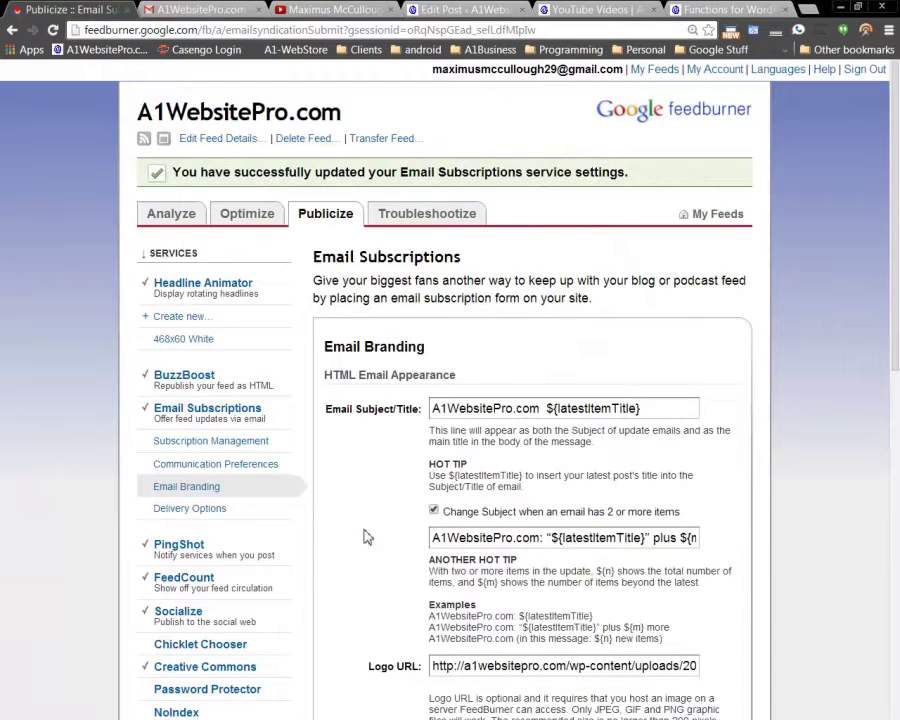
scroll(375, 505, down, 2)
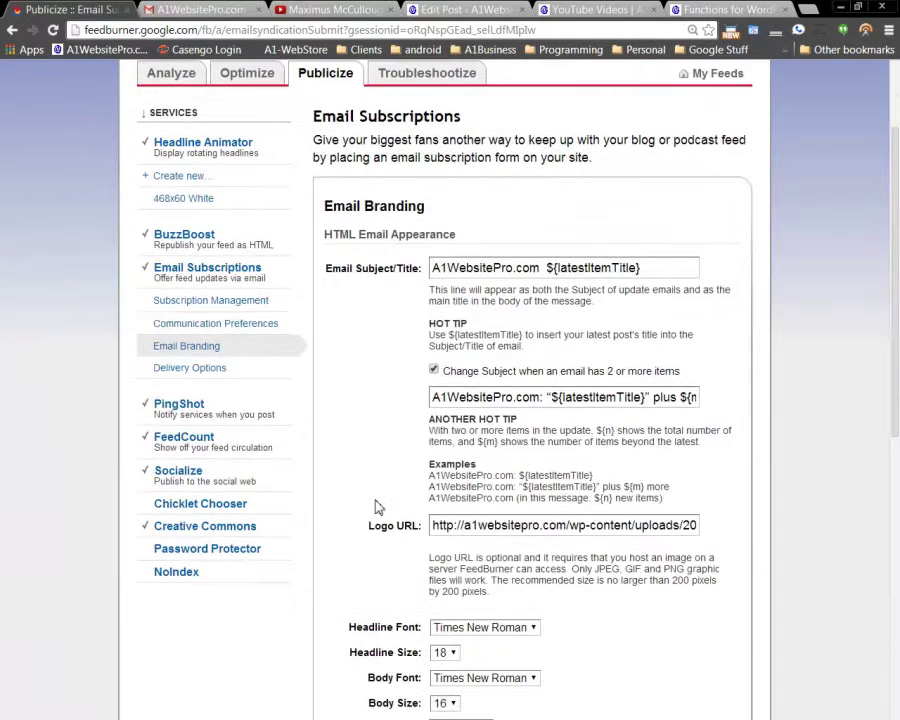
scroll(370, 465, up, 2)
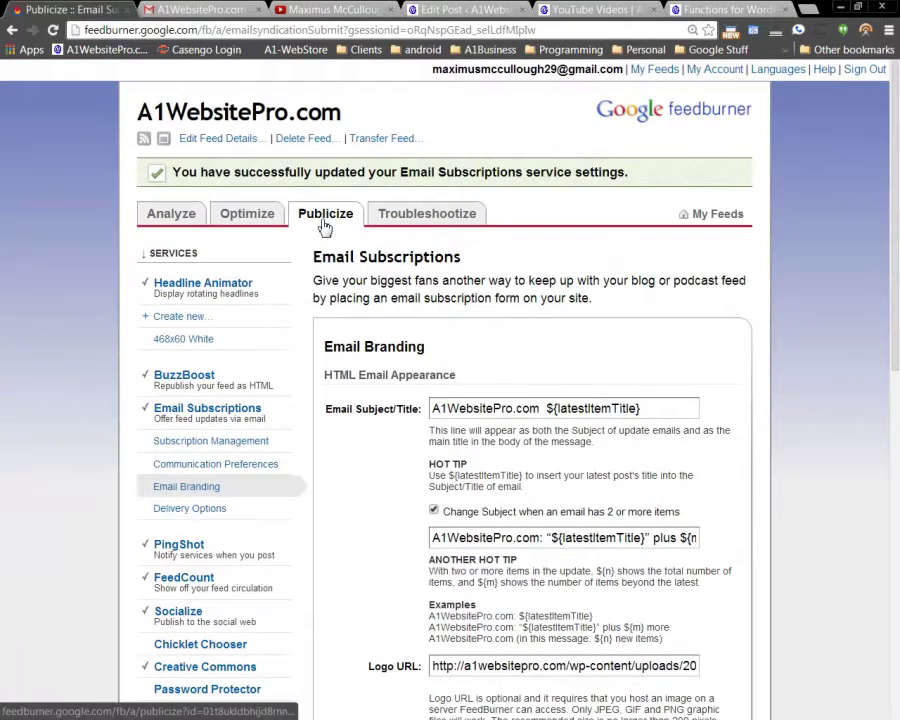
- Reload Email Branding and review the subject template 'A1WebsitePro.com ${latestItemTitle}'
click(188, 489)
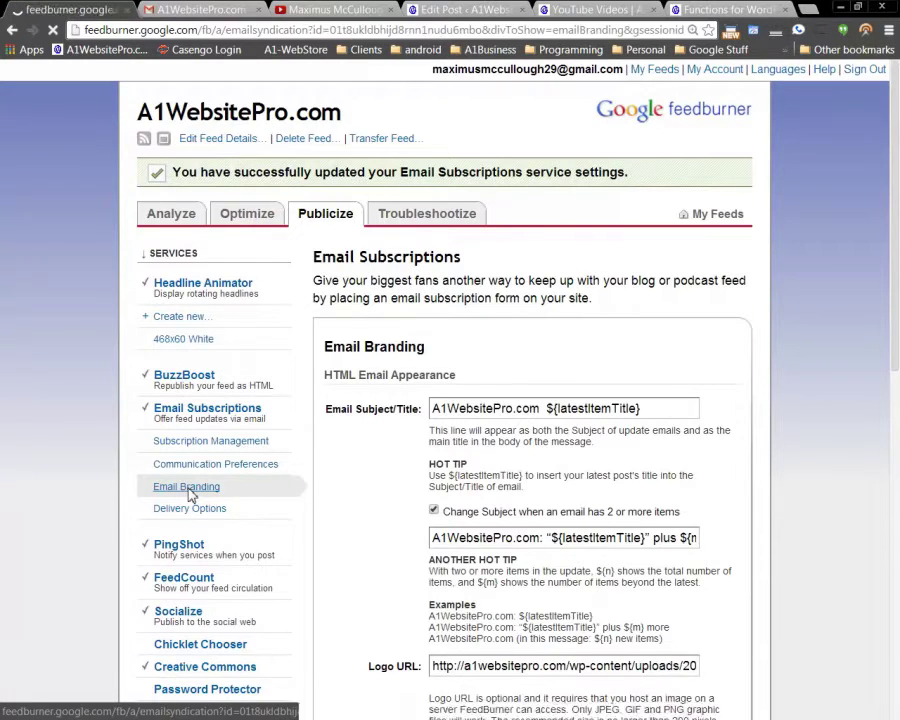
scroll(366, 426, down, 2)
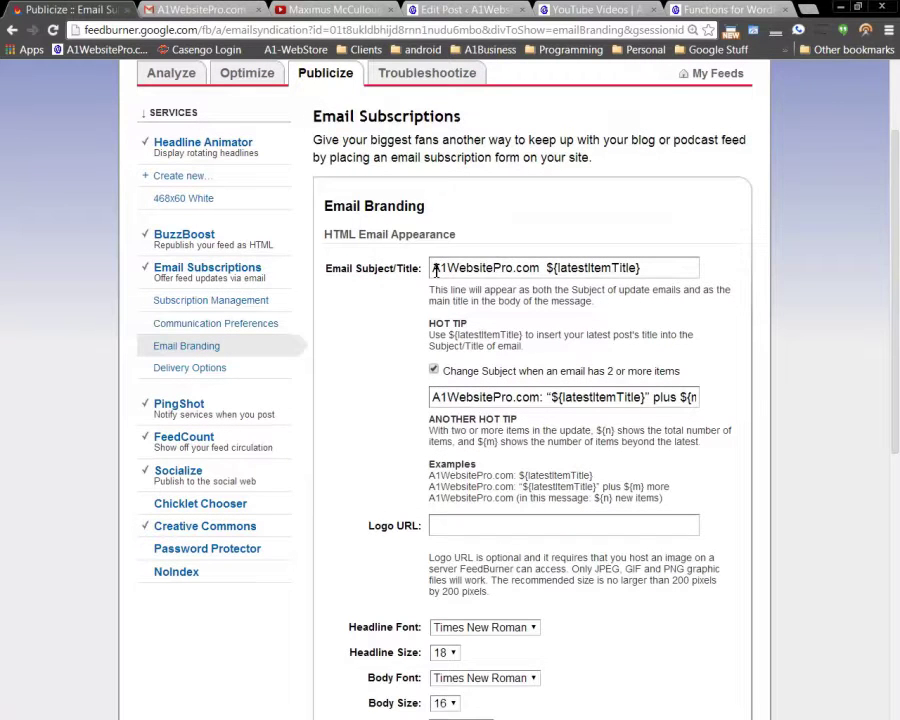
drag(434, 267, 541, 268)
click(377, 356)
click(213, 10)
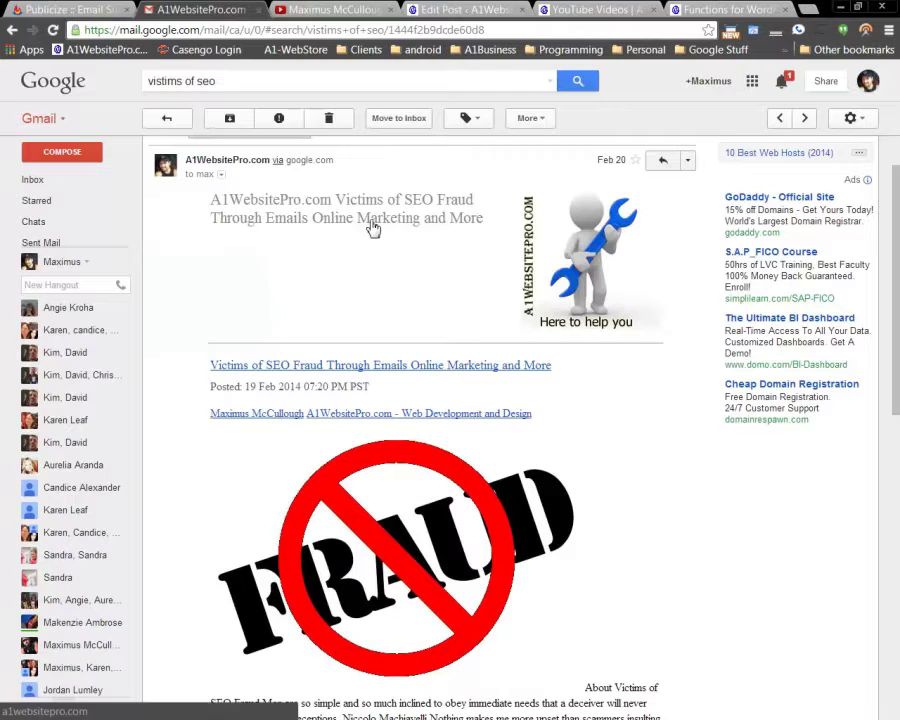
key(ctrl+Page_Up)
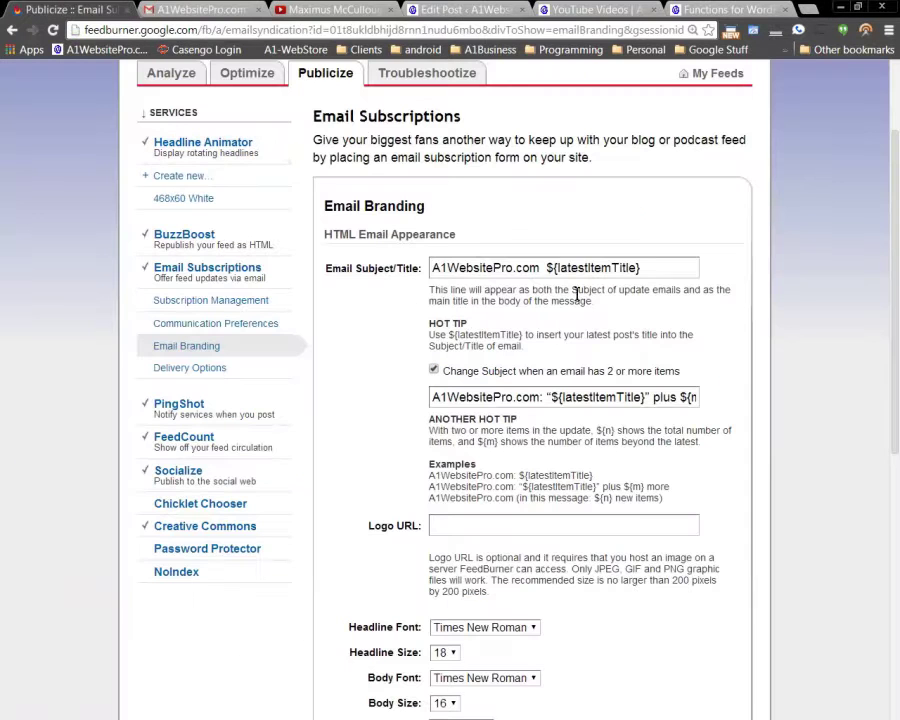
drag(673, 271, 548, 267)
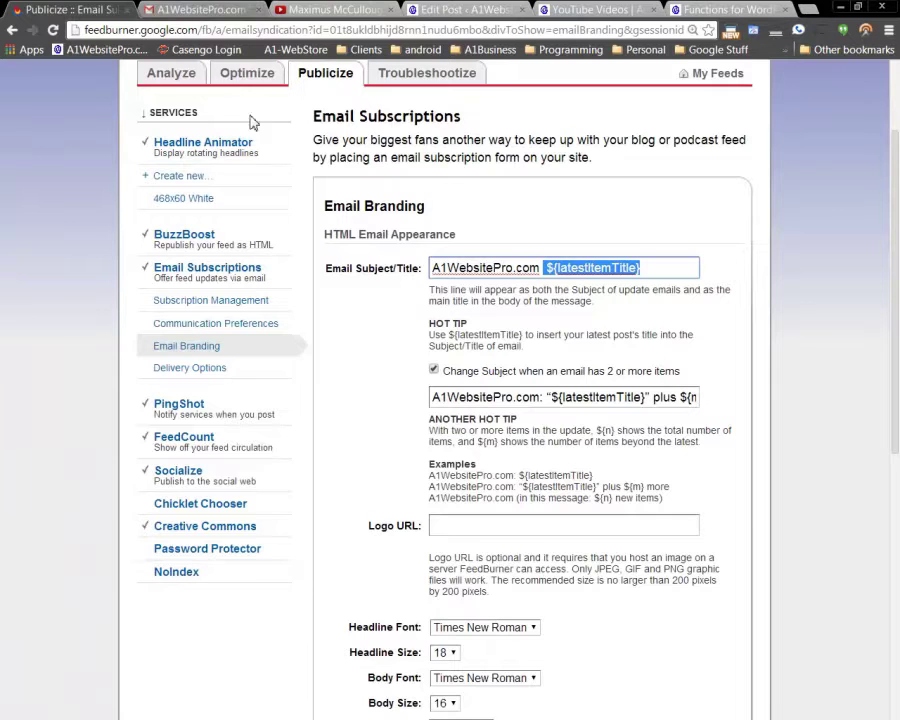
click(203, 10)
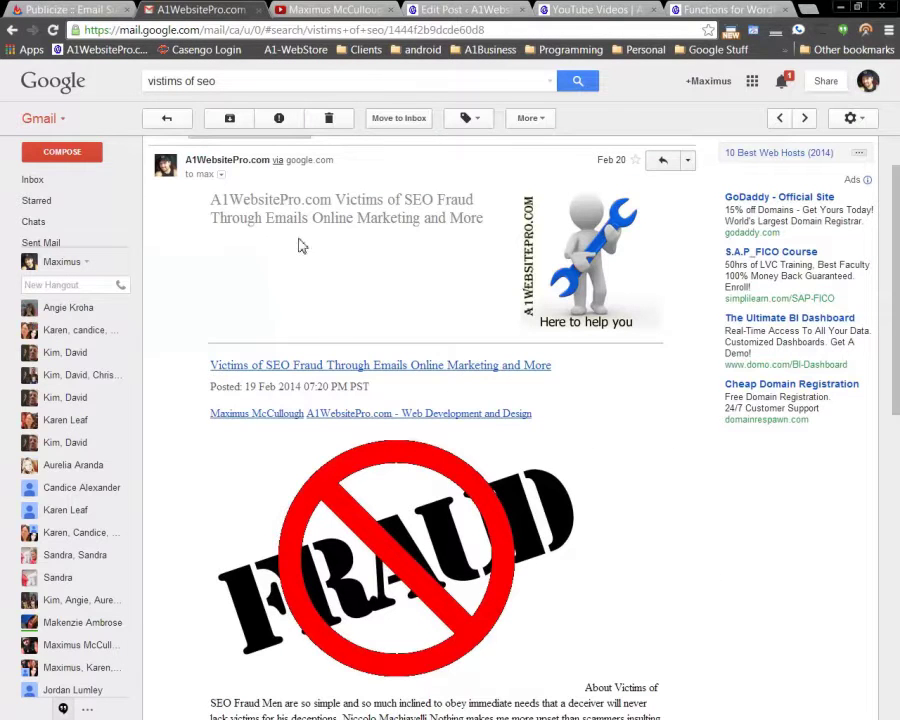
click(72, 8)
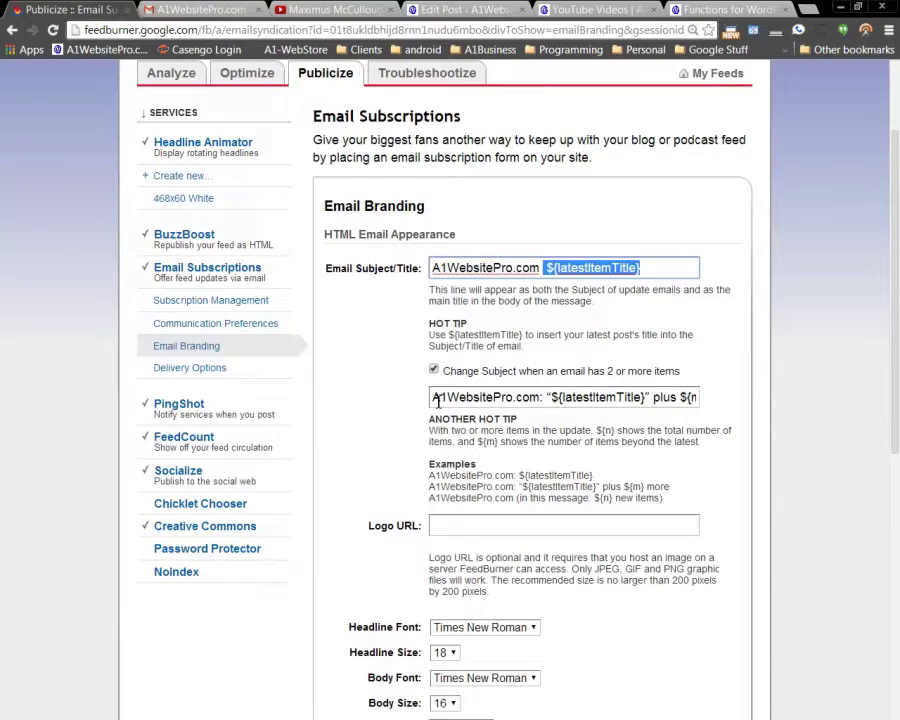
- Review the multi-item subject and the WordPress post title, then open the 'Victims of SEO Fraud' email in Gmail
drag(434, 398, 716, 410)
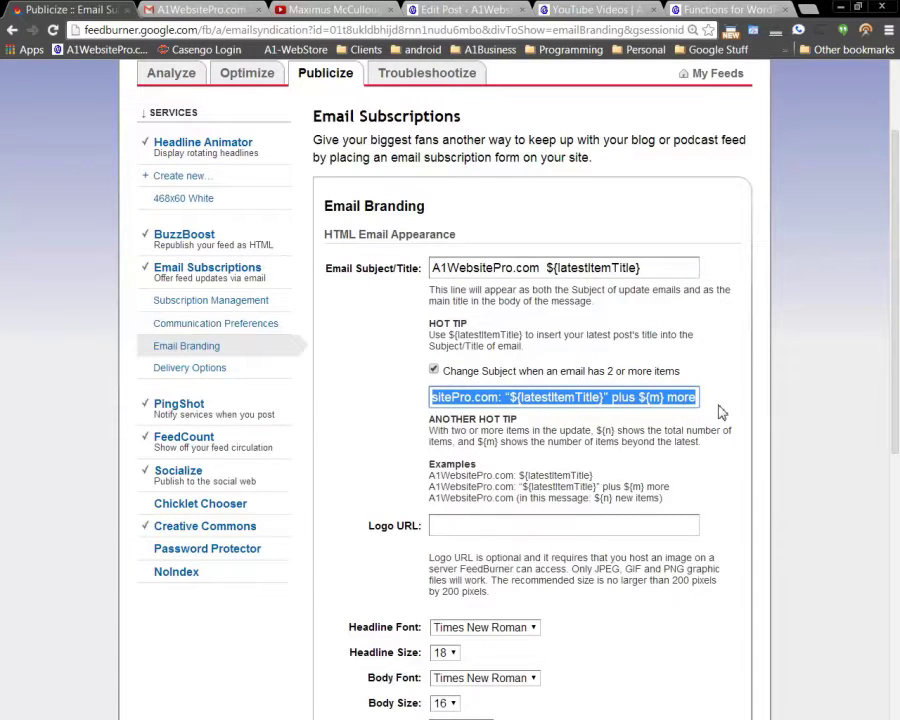
click(721, 412)
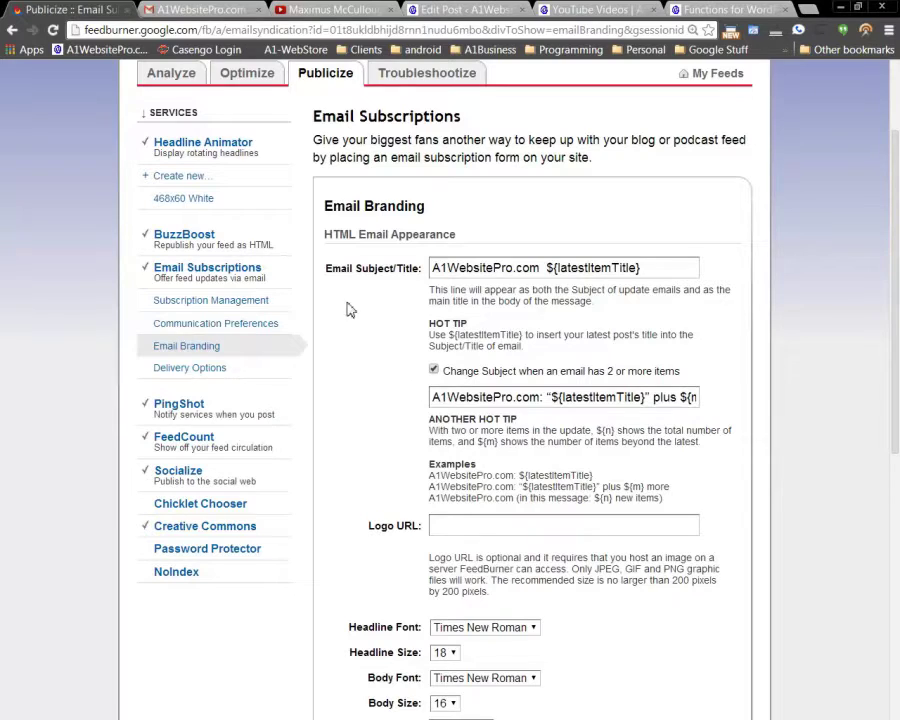
click(466, 12)
scroll(300, 260, up, 2)
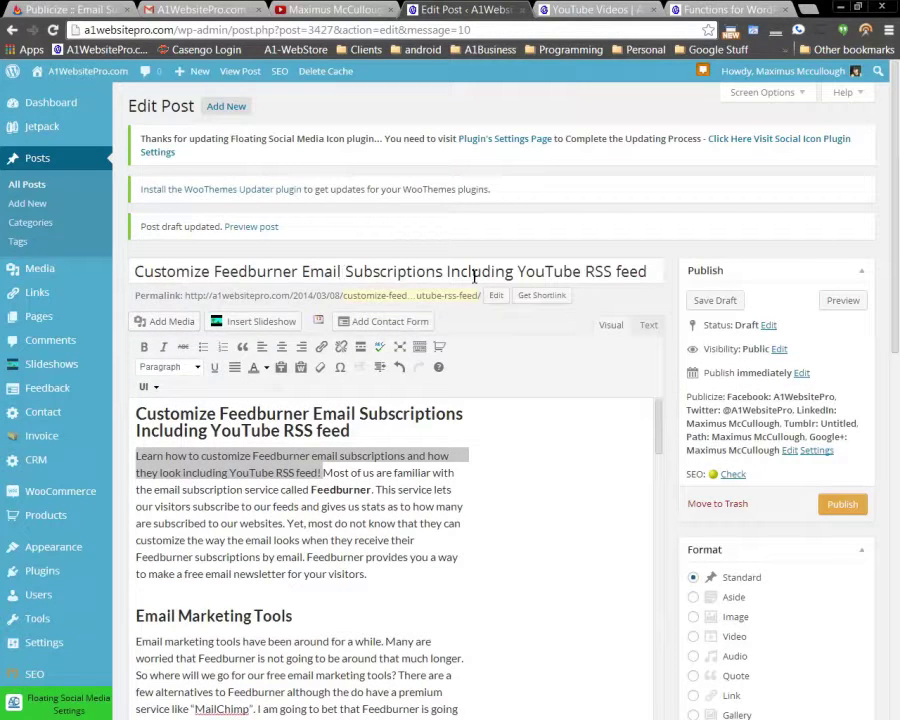
drag(440, 270, 630, 273)
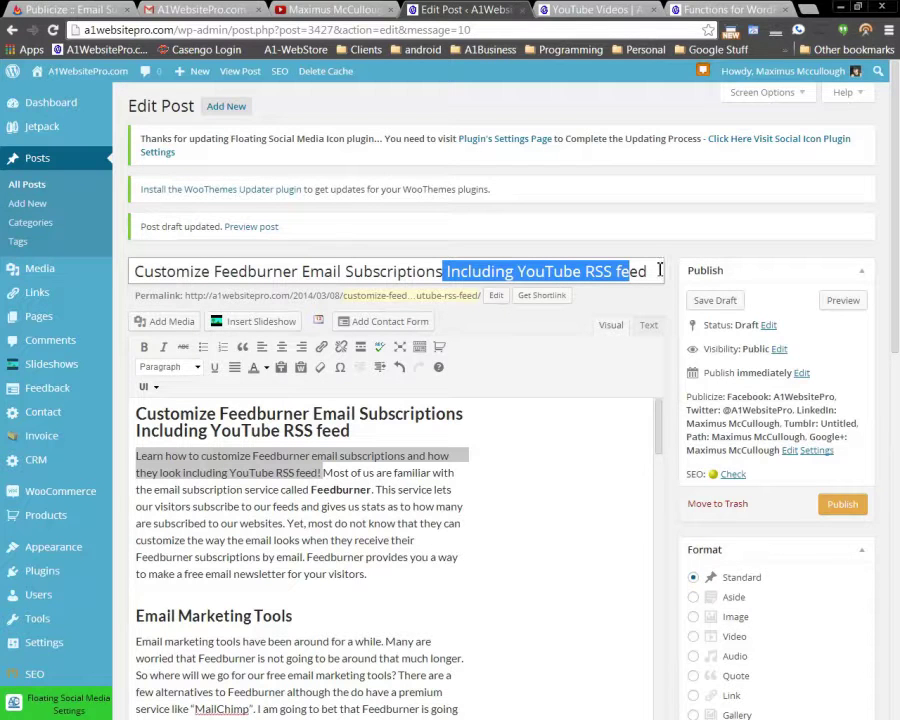
click(225, 12)
scroll(300, 400, down, 2)
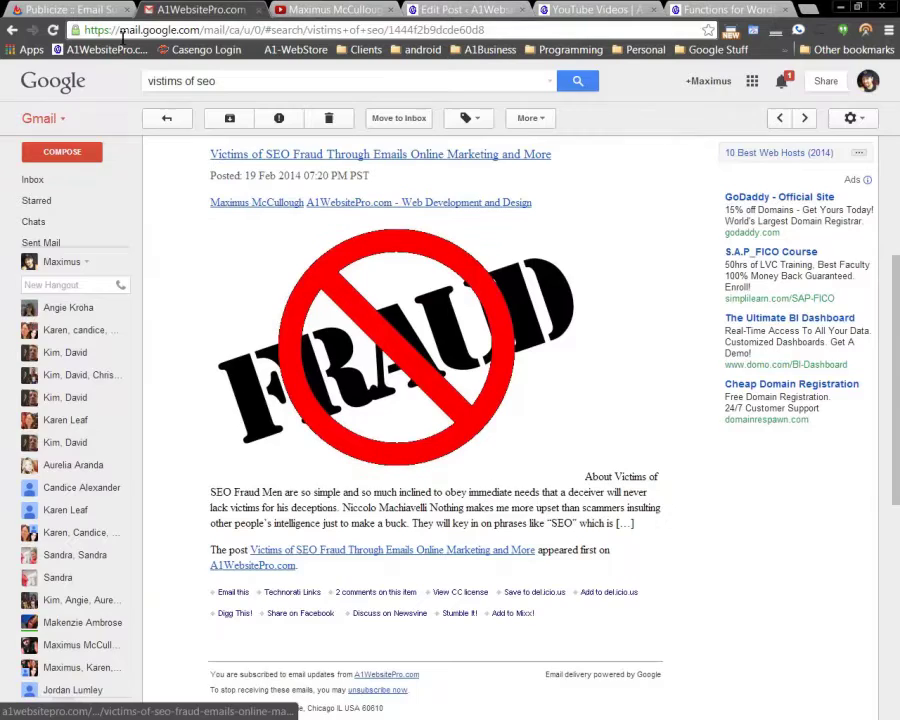
- Fill the Logo URL with the web-developer.jpg address from the autocomplete suggestions
click(80, 12)
scroll(428, 476, down, 2)
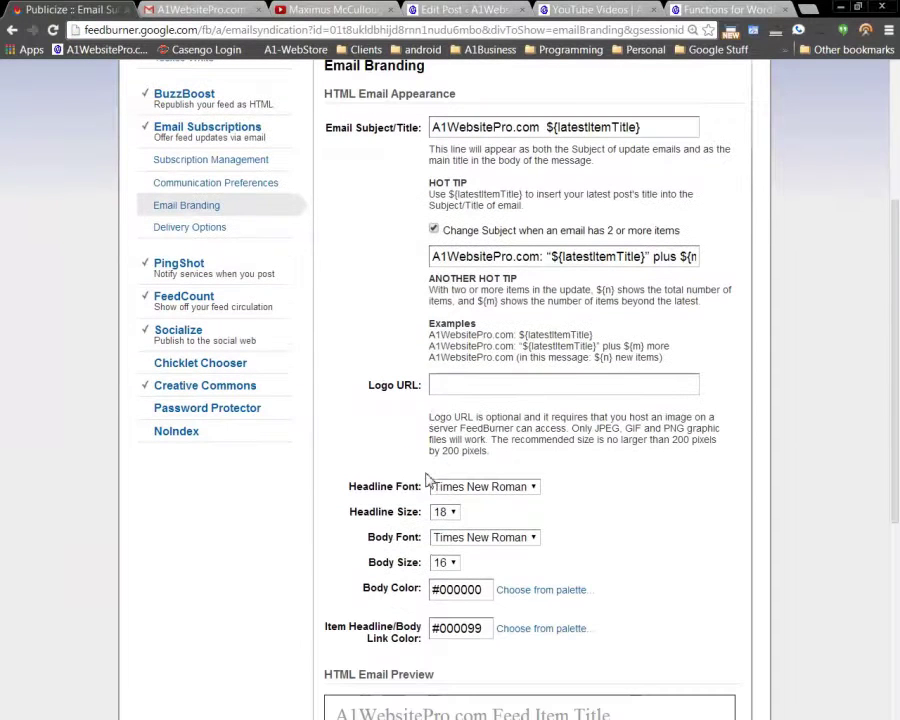
click(455, 385)
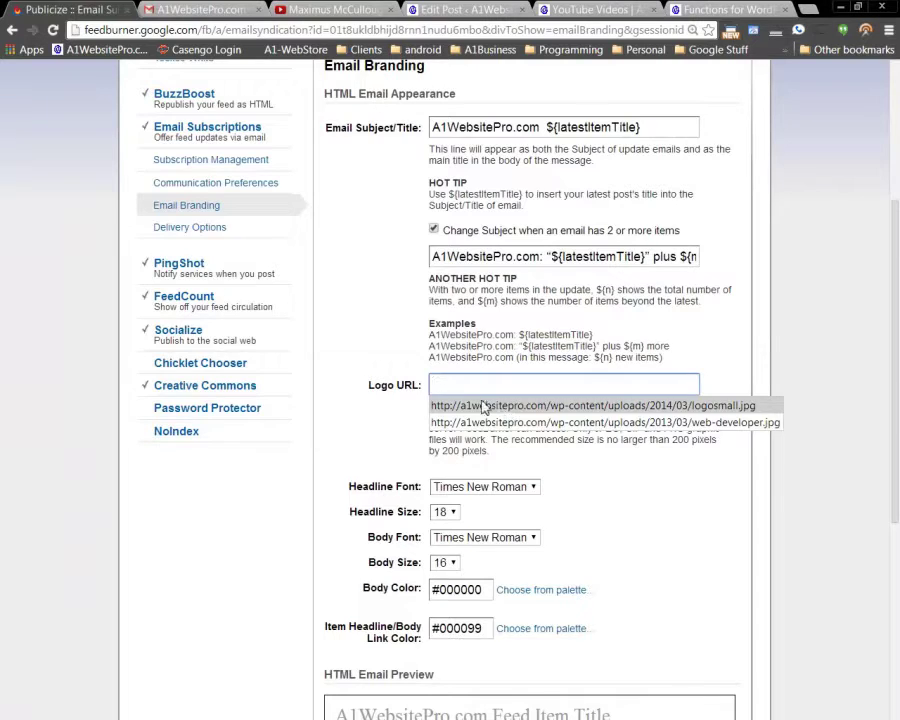
scroll(420, 390, up, 3)
scroll(386, 442, down, 1)
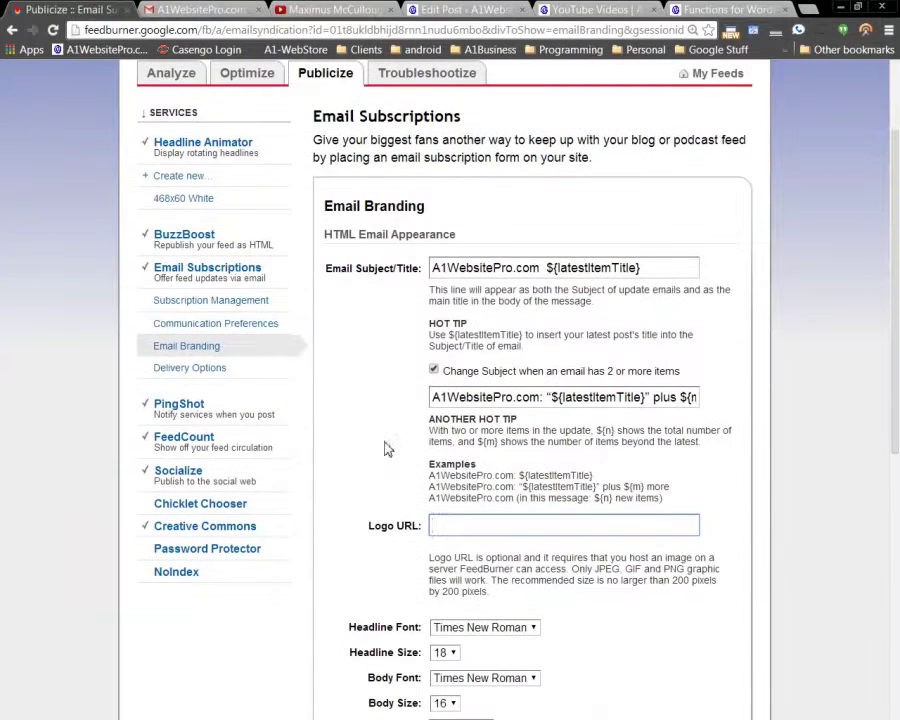
click(492, 524)
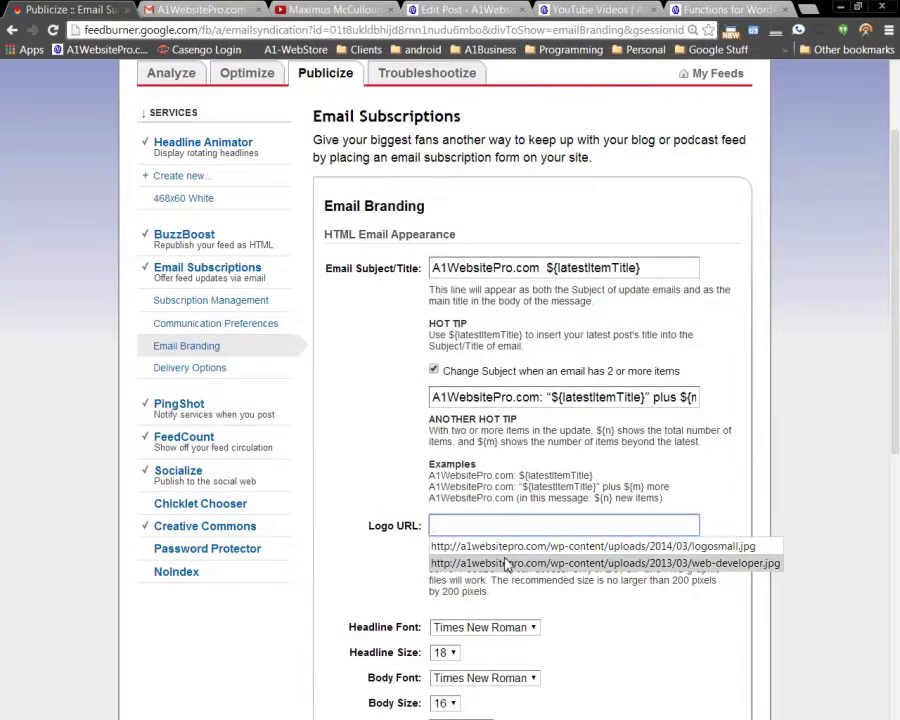
click(505, 566)
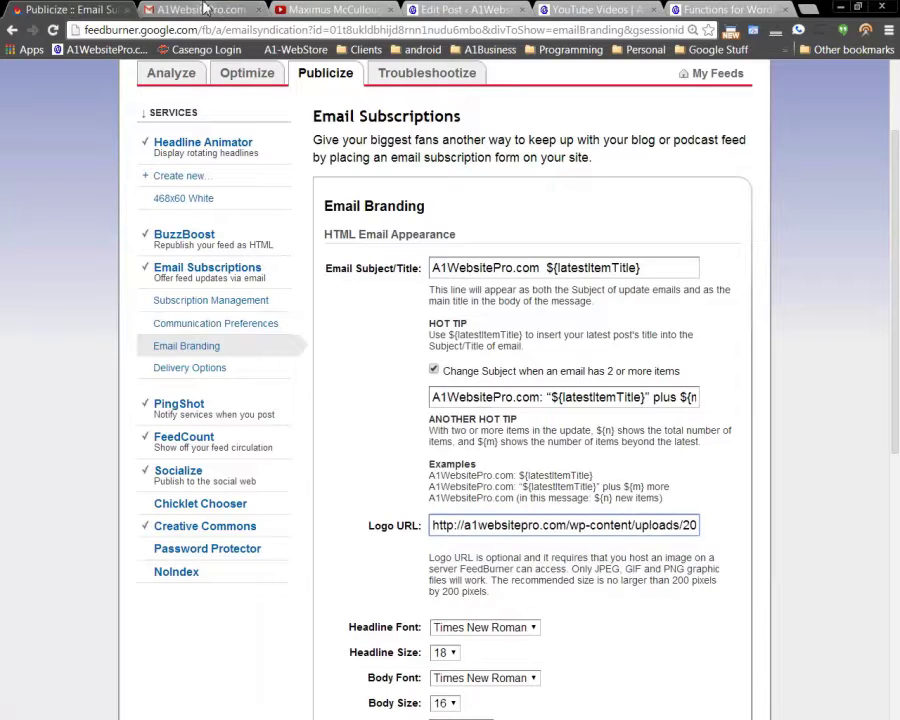
- Compare with the branded email in Gmail, then return to the branding settings
click(289, 9)
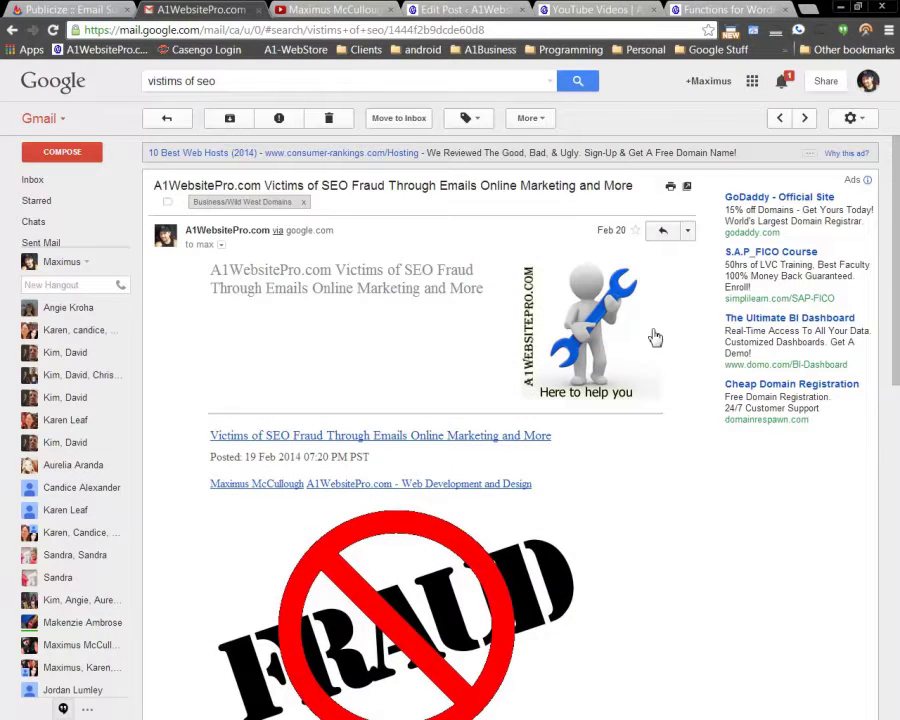
click(60, 9)
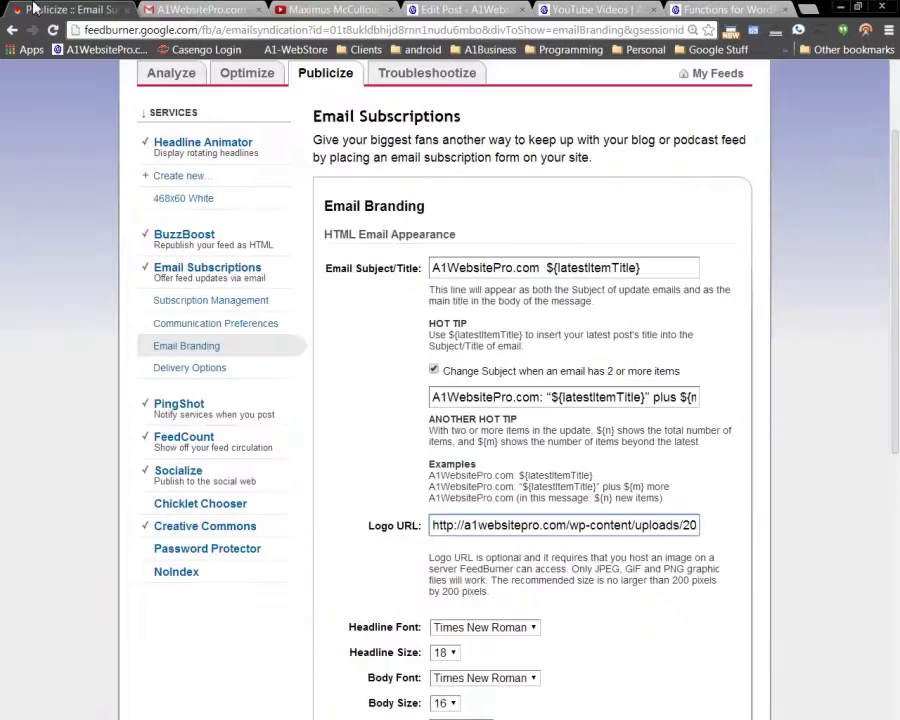
scroll(476, 476, down, 3)
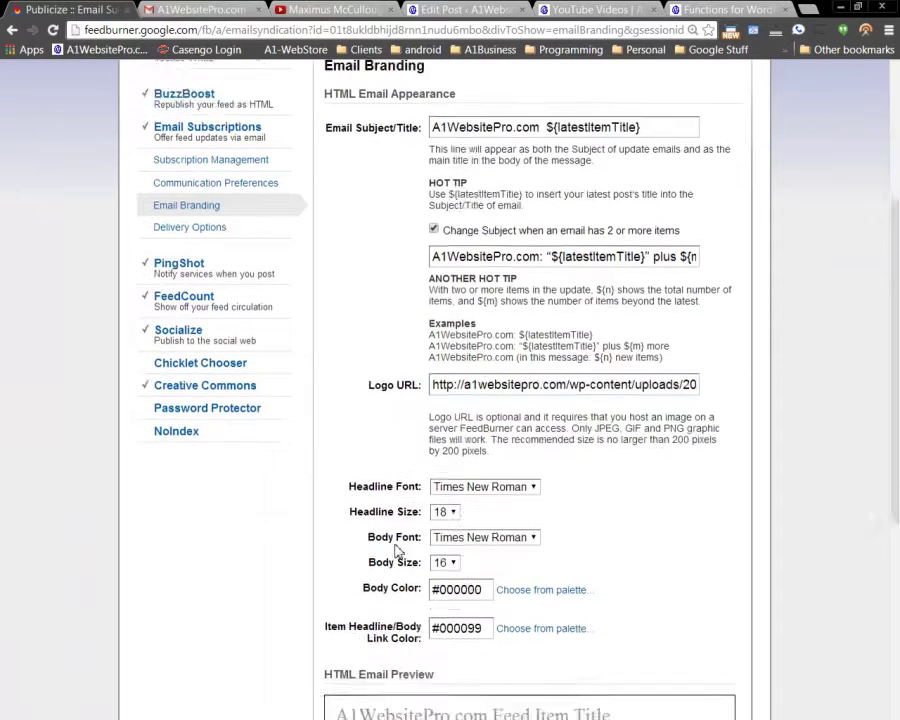
- Keep the headline font as Times New Roman and the headline size at 18
click(528, 417)
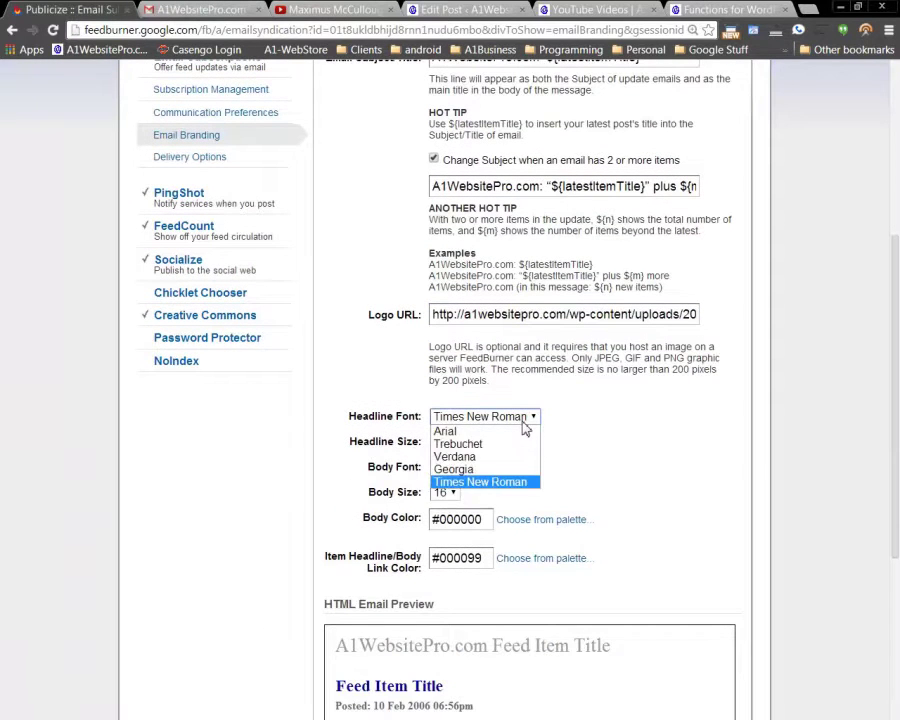
click(526, 419)
click(450, 446)
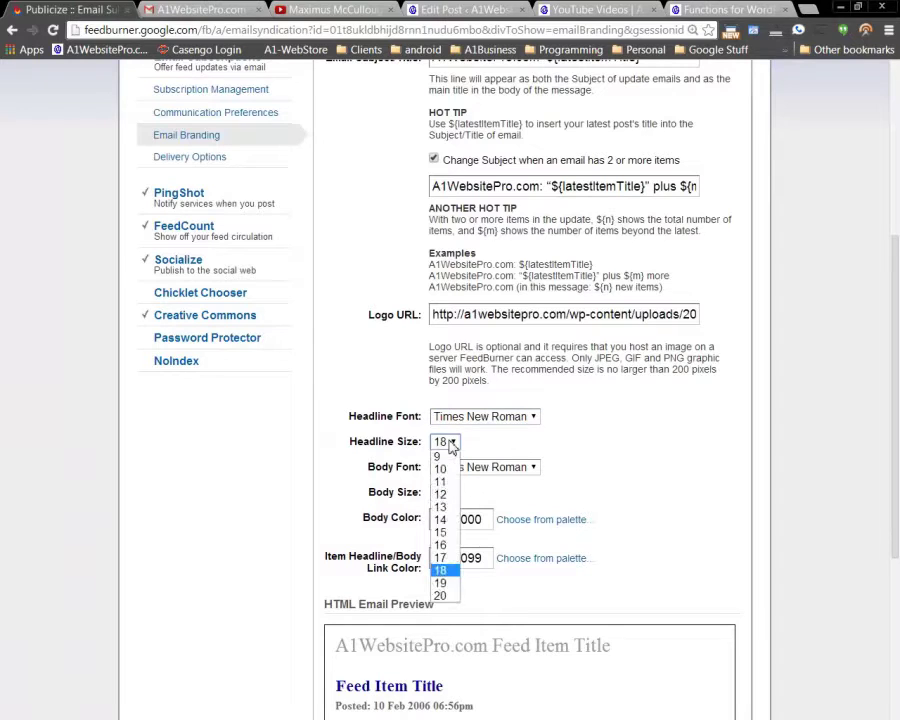
click(450, 446)
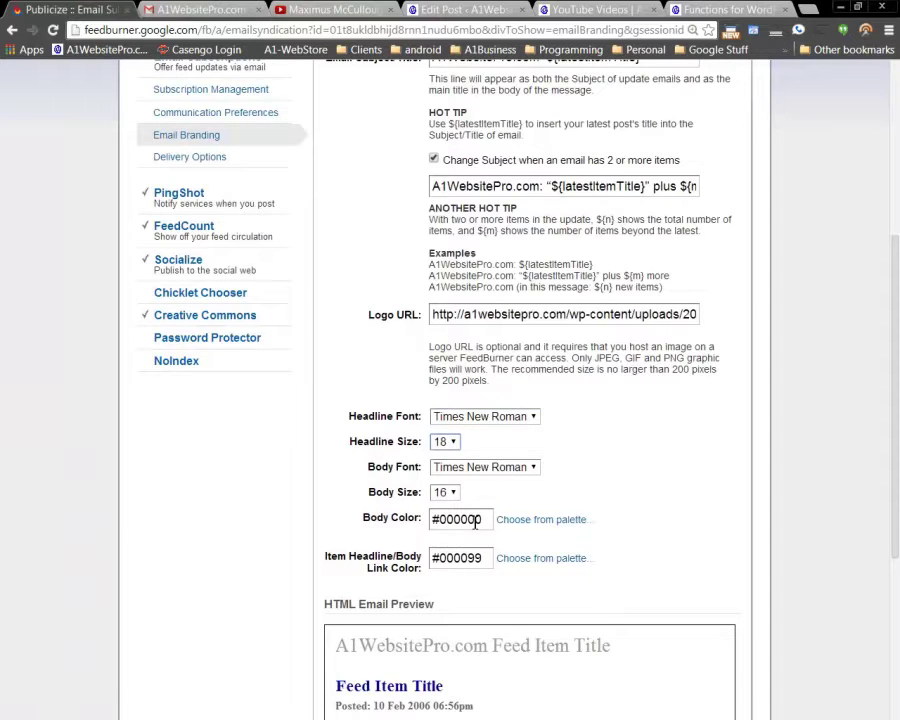
- Select the whole Logo URL address and delete it, leaving the field empty
scroll(652, 553, down, 1)
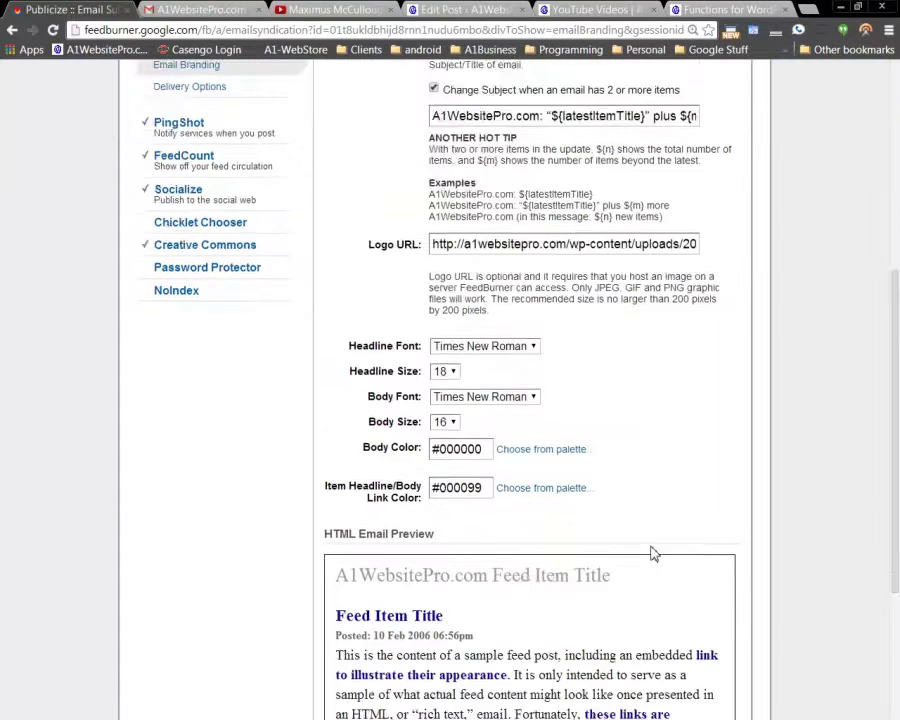
scroll(652, 553, down, 1)
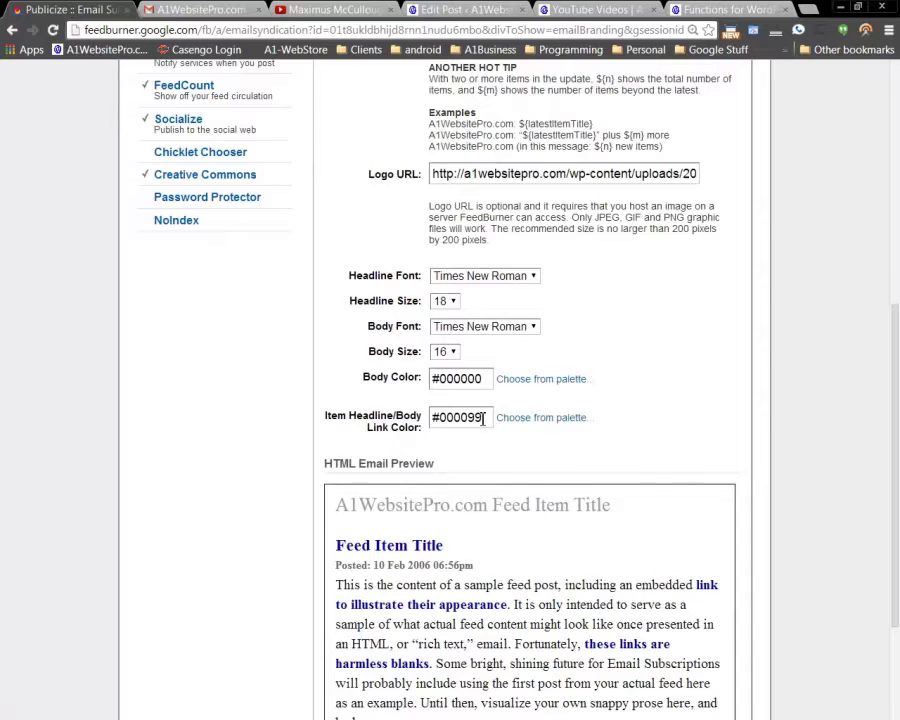
scroll(470, 454, down, 2)
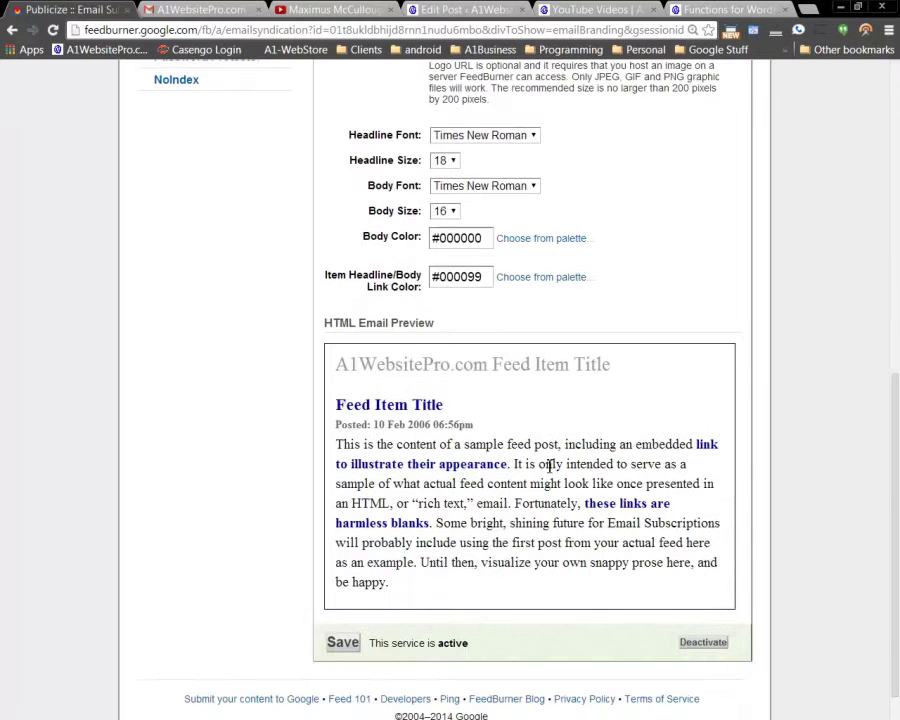
scroll(527, 523, up, 4)
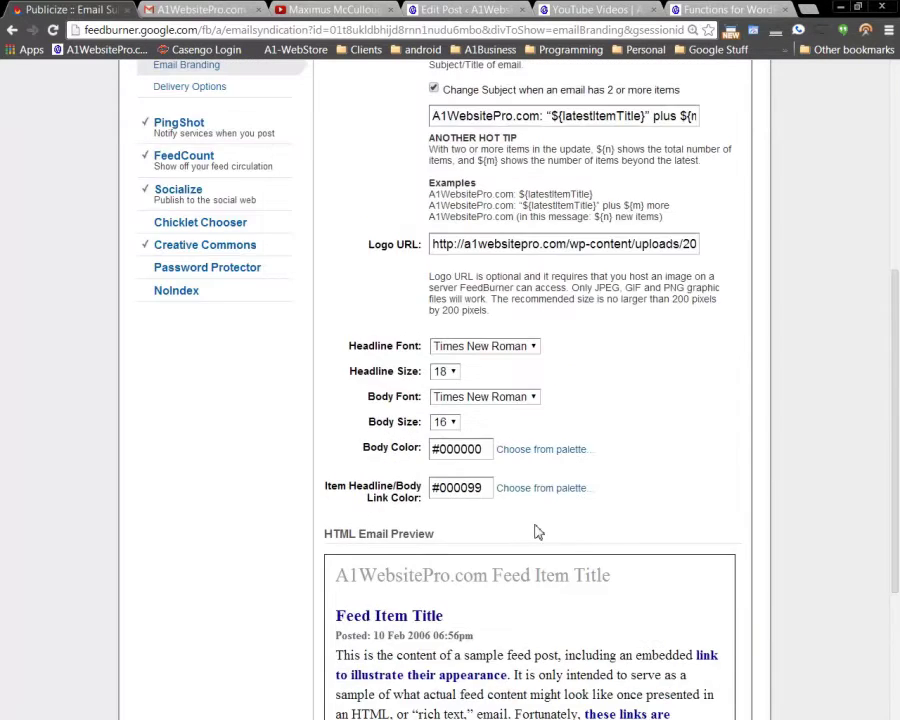
scroll(560, 545, down, 1)
scroll(521, 364, up, 1)
click(477, 316)
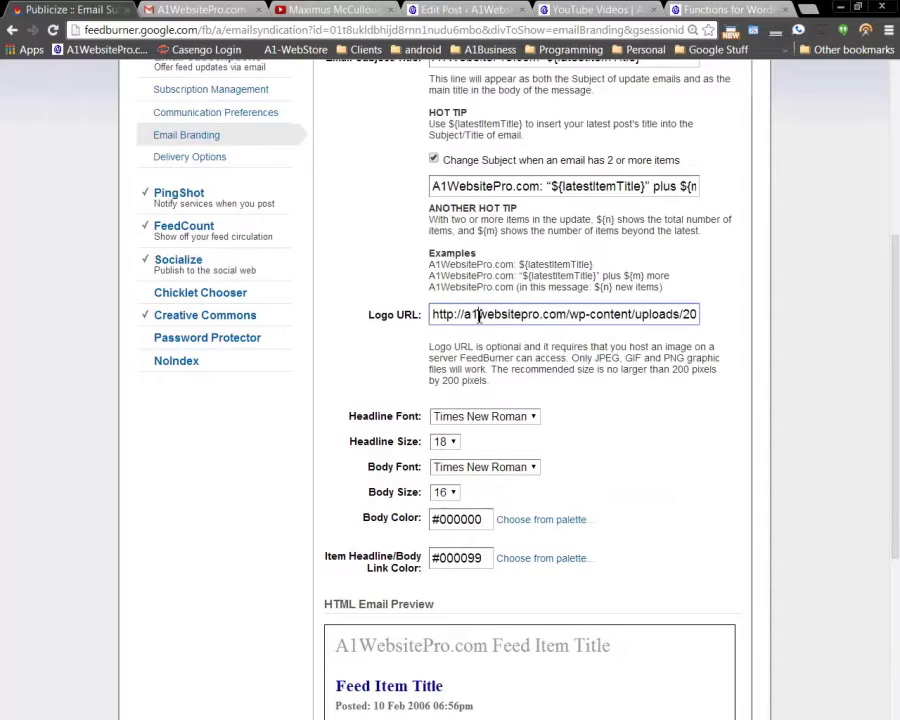
key(ctrl+a)
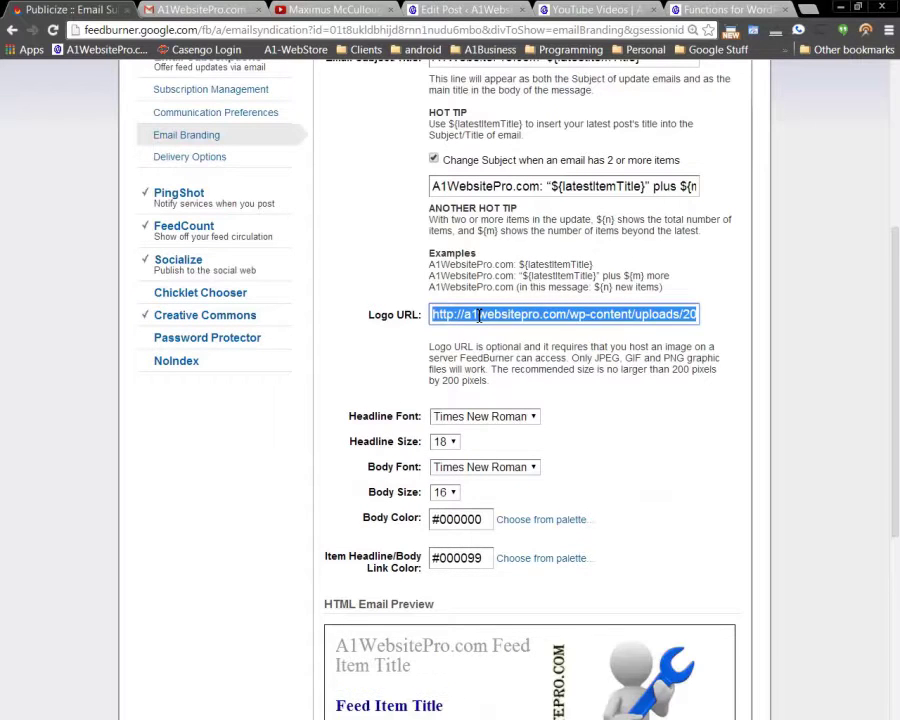
key(BackSpace)
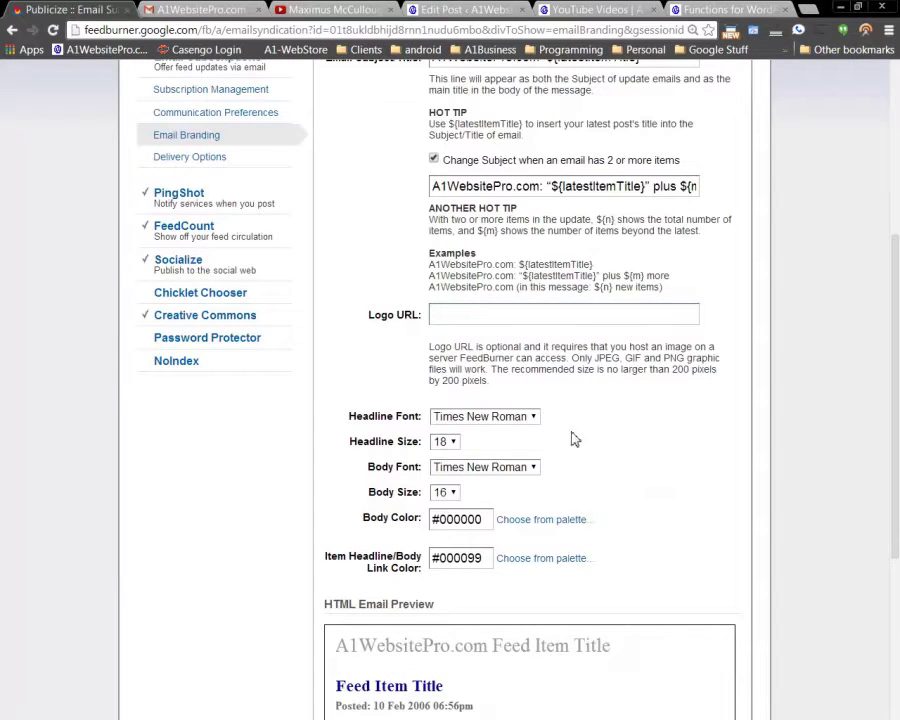
- Paste the web-developer.jpg image address into Logo URL and save the email branding settings
click(550, 318)
text(http://a1websitepro.com/wp-content/uploads/2013/03/web-developer.jpg)
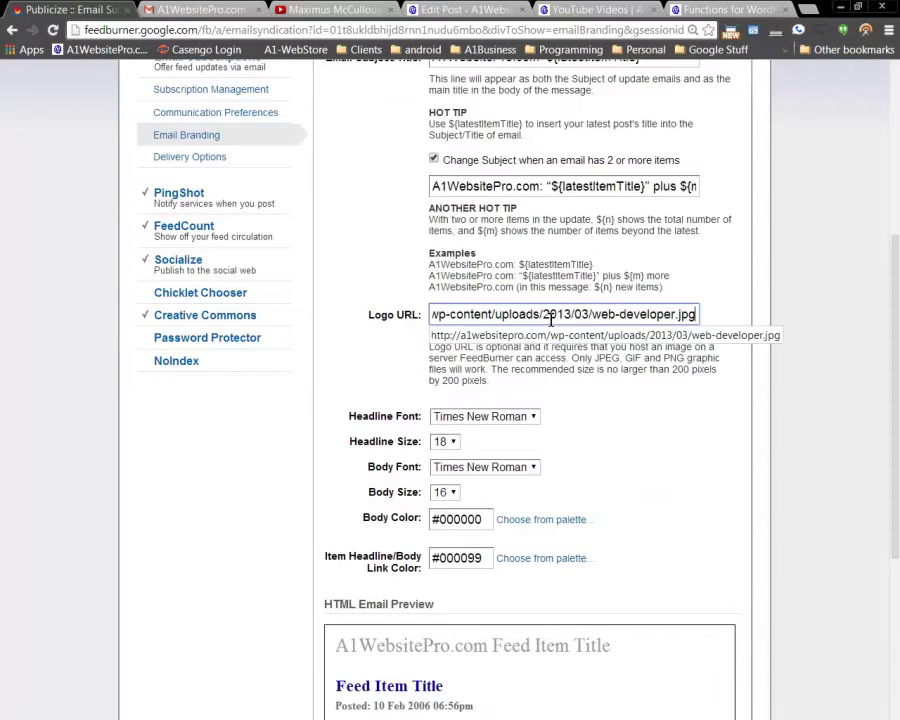
click(620, 434)
scroll(704, 548, down, 2)
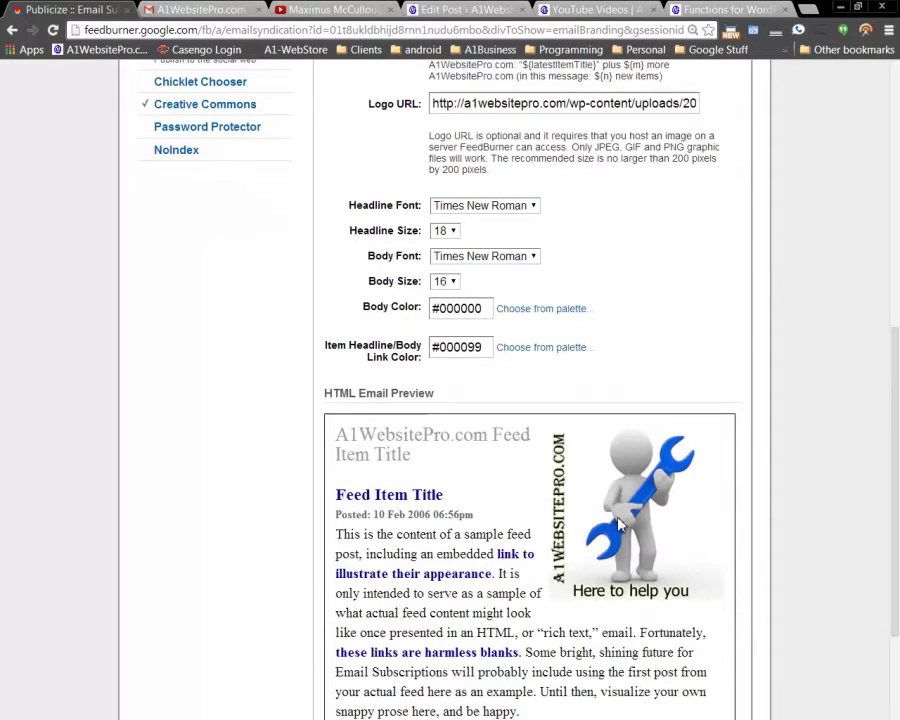
scroll(437, 365, down, 2)
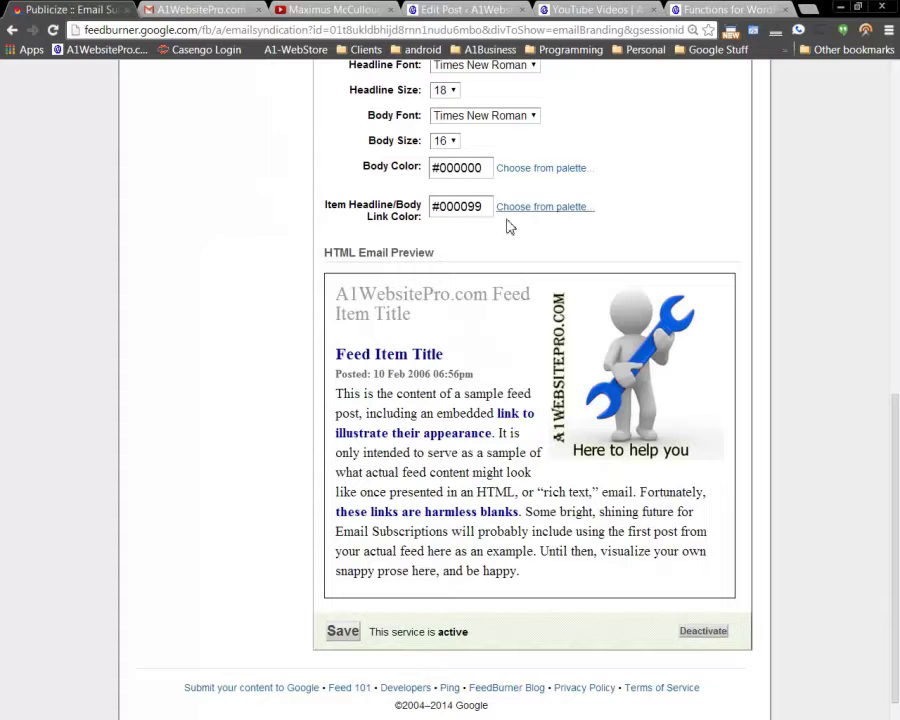
click(343, 632)
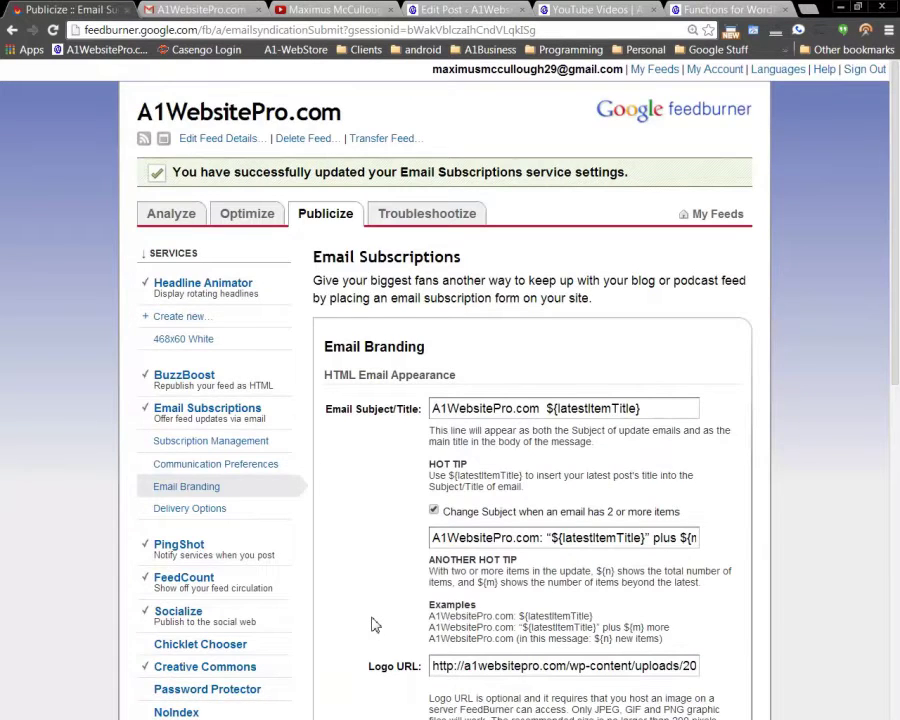
scroll(371, 624, down, 10)
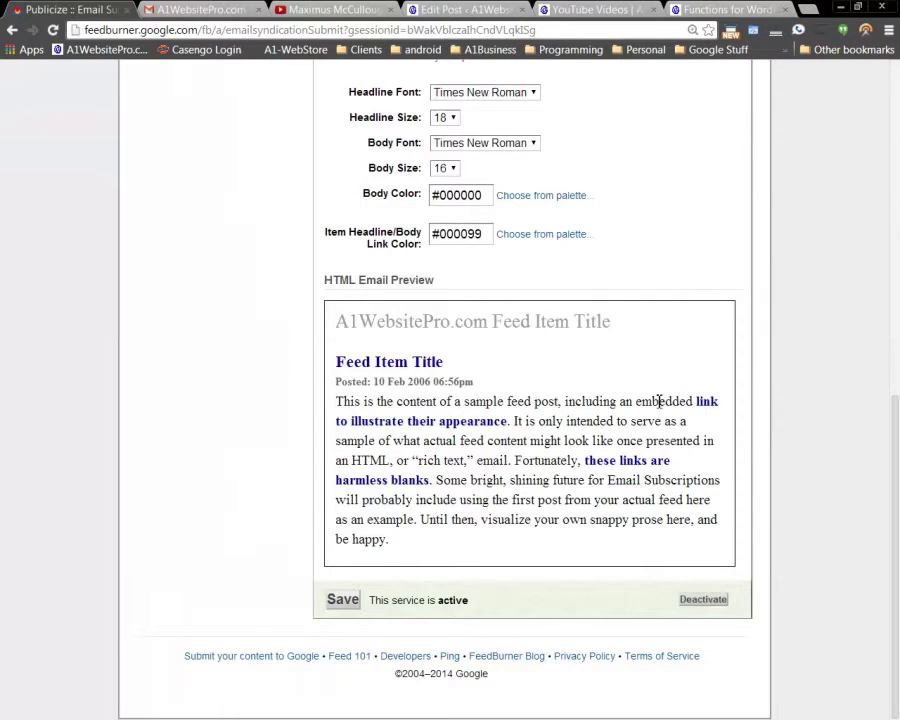
- Scroll through the SEO fraud email in Gmail to see the wrench logo, then go to YouTube Videos
click(258, 9)
scroll(578, 390, down, 2)
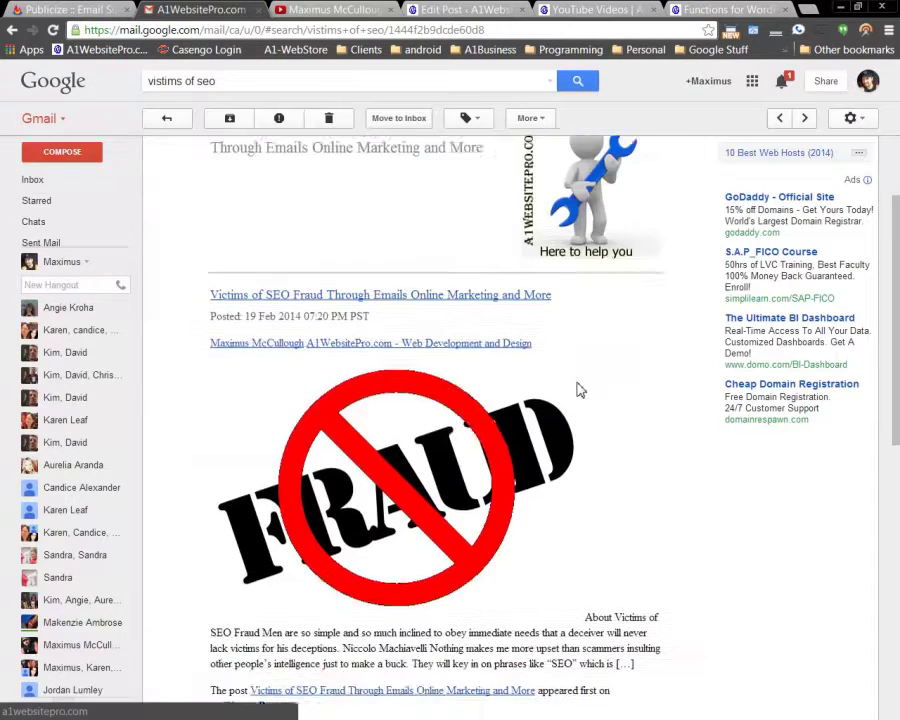
scroll(556, 436, down, 1)
scroll(502, 404, up, 3)
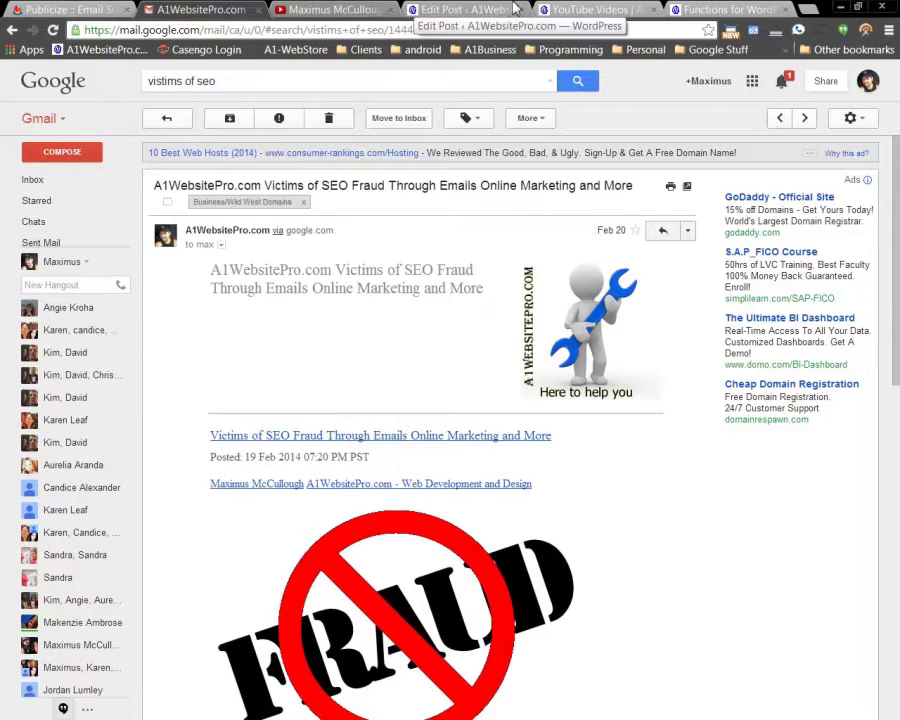
click(578, 10)
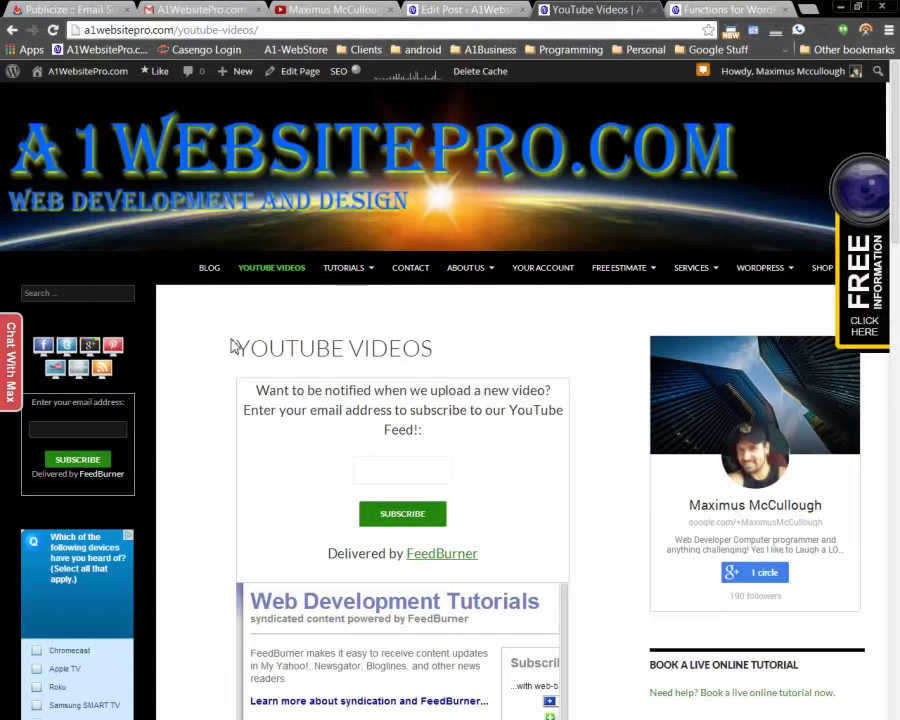
- Highlight the feed subscription prompt, site address and YOUTUBE VIDEOS heading, then focus the subscribe email box
scroll(201, 398, down, 1)
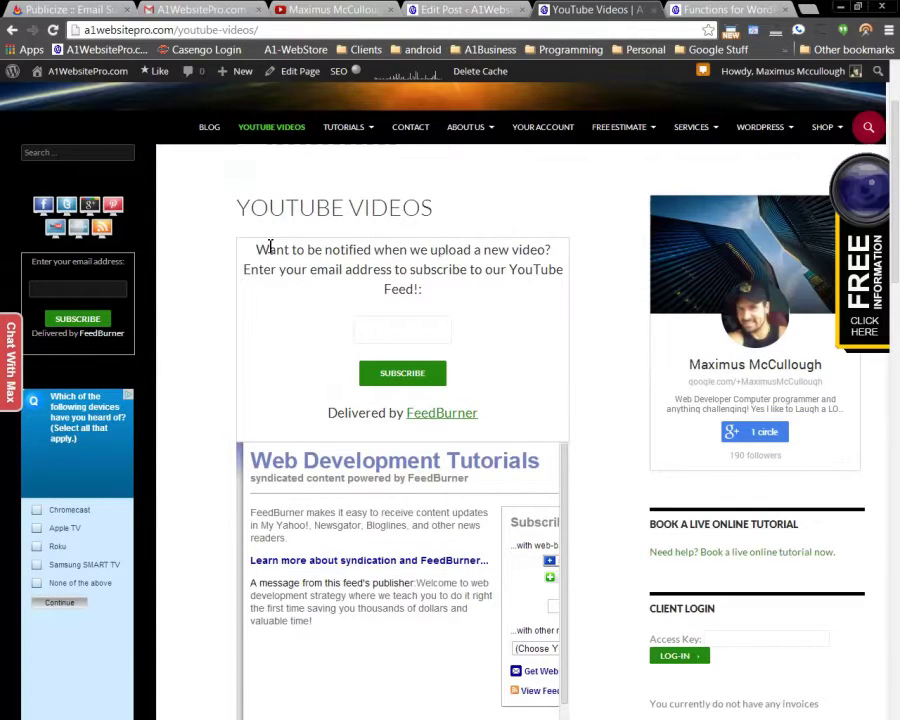
drag(269, 246, 496, 271)
click(423, 286)
drag(99, 30, 190, 30)
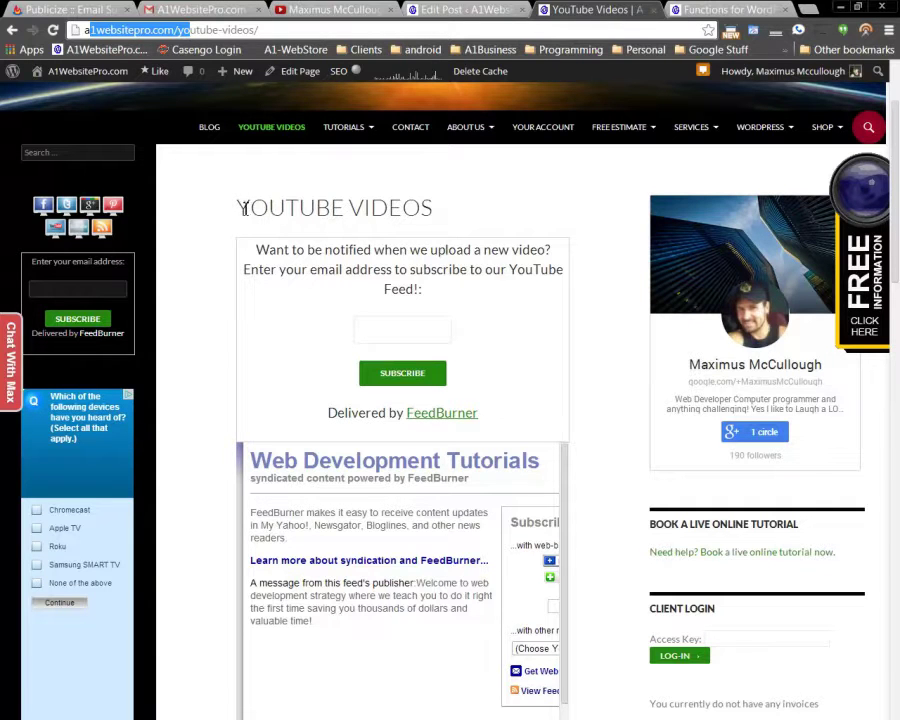
drag(241, 208, 426, 207)
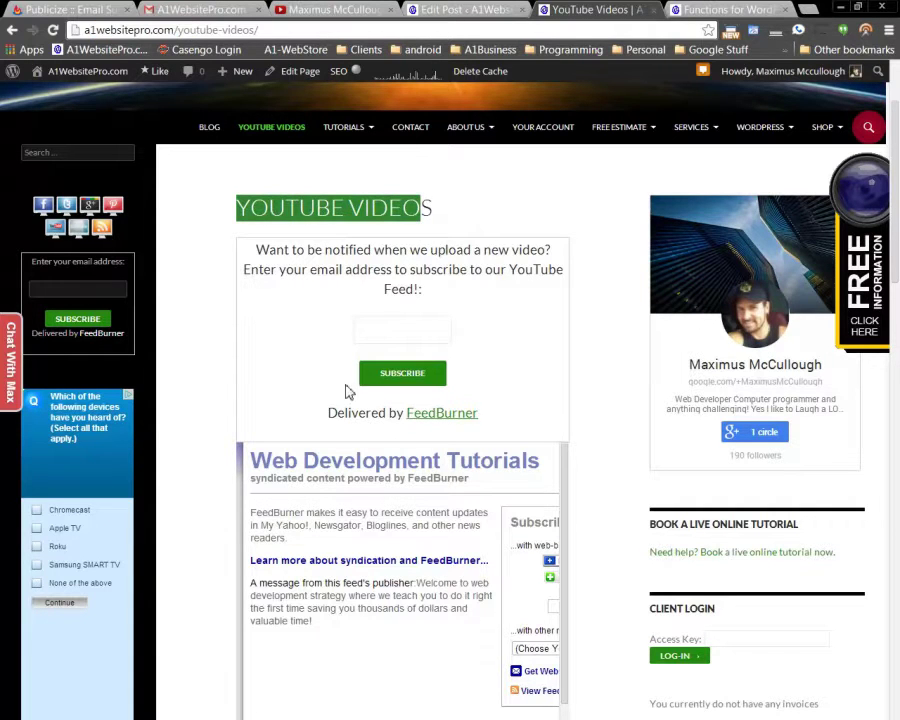
click(380, 333)
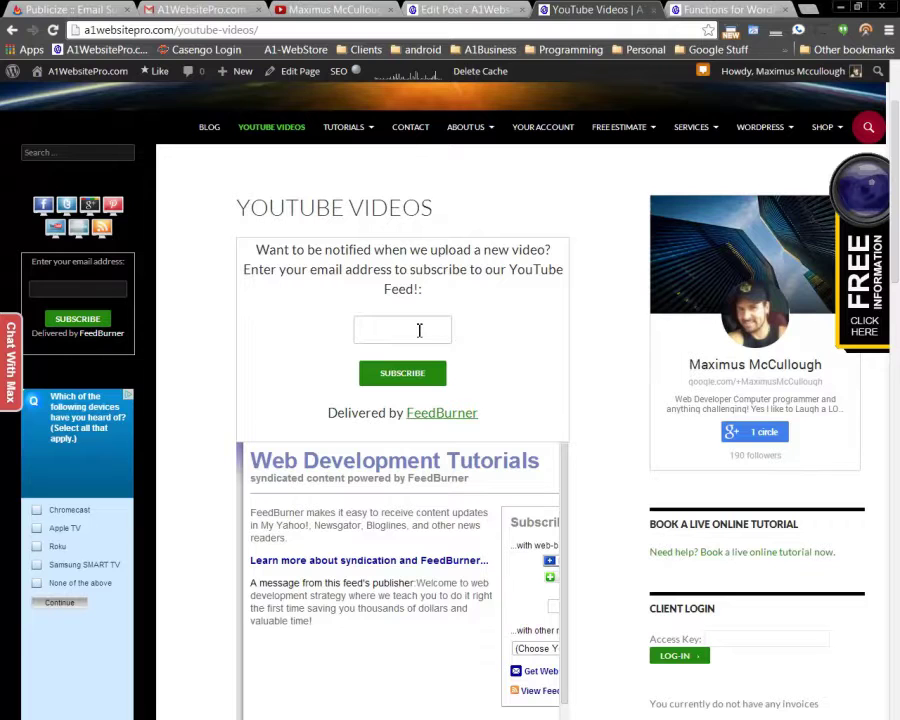
- Cycle through the YouTube channel, Gmail and FeedBurner tabs back to the YouTube Videos subscription field
click(330, 9)
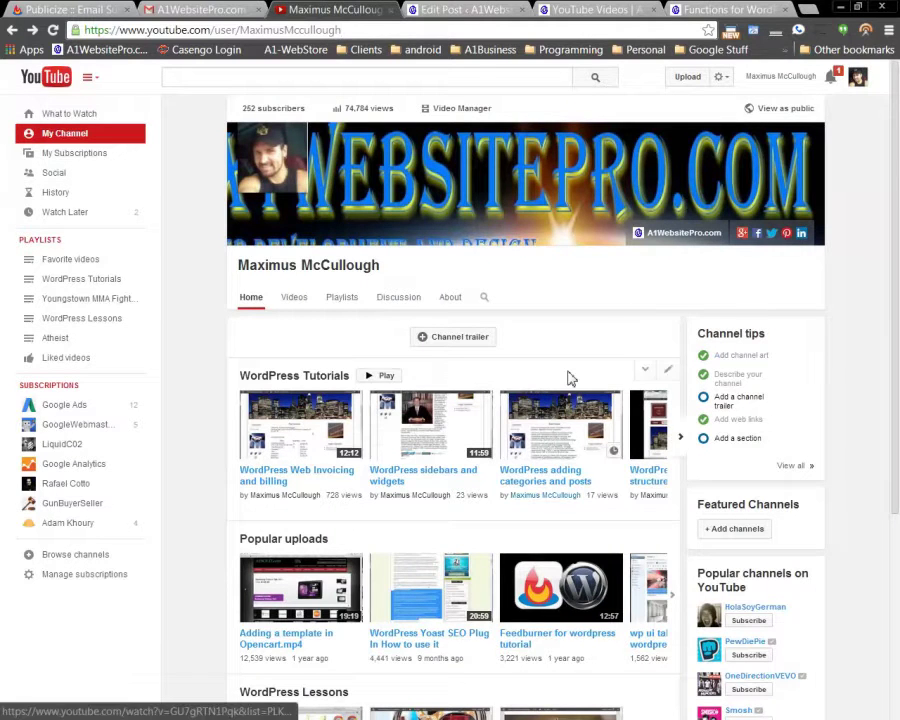
click(215, 10)
click(60, 9)
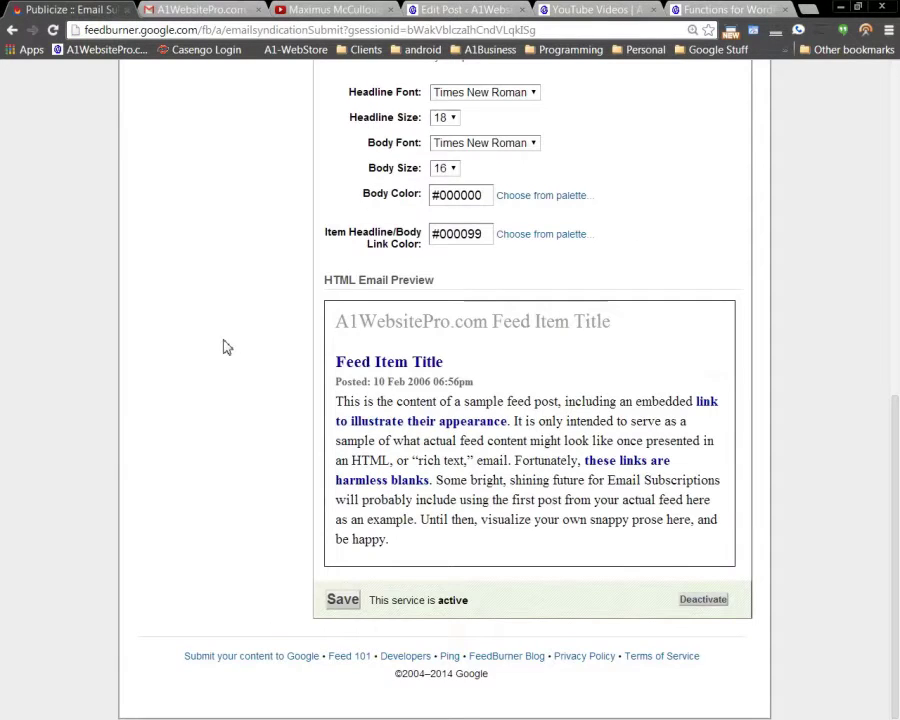
click(437, 14)
click(590, 10)
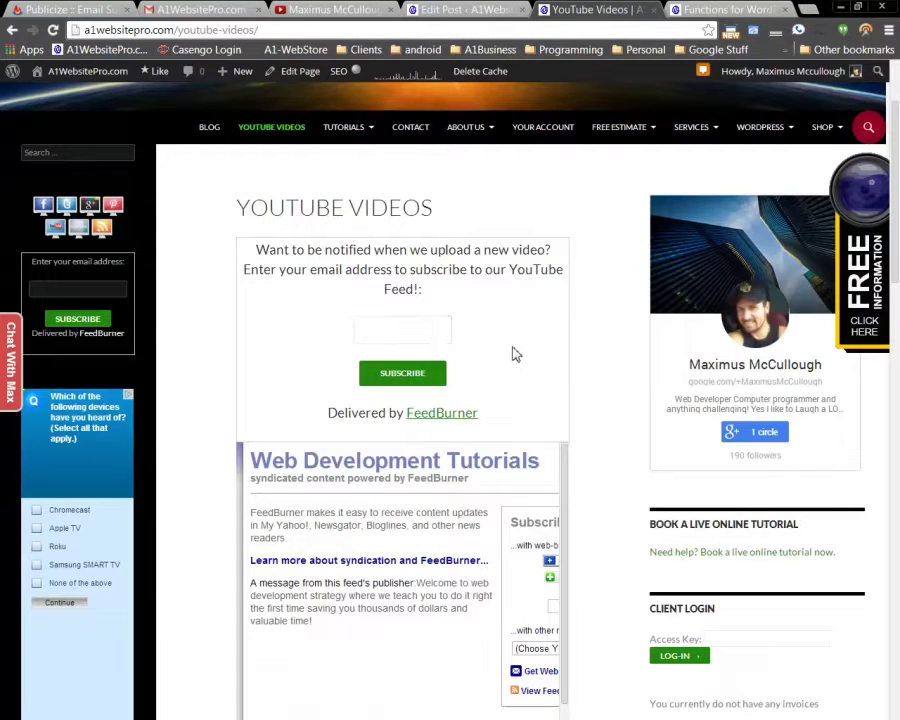
click(391, 334)
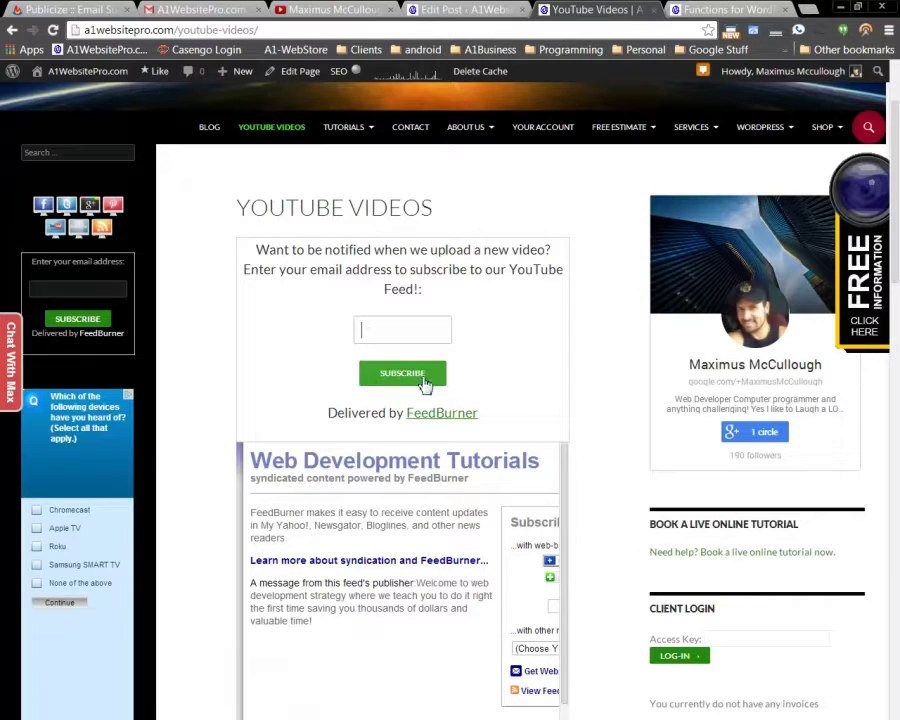
- Scroll through the feed of recent videos with thumbnails and running times, then back up
scroll(610, 425, down, 3)
scroll(618, 430, down, 2)
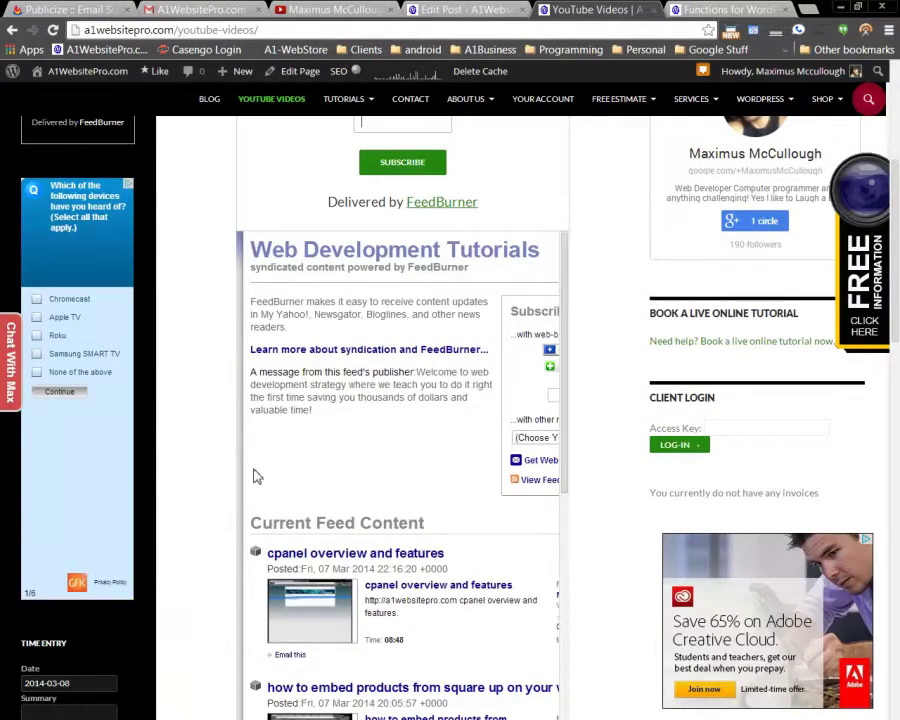
scroll(255, 476, down, 5)
scroll(400, 442, down, 10)
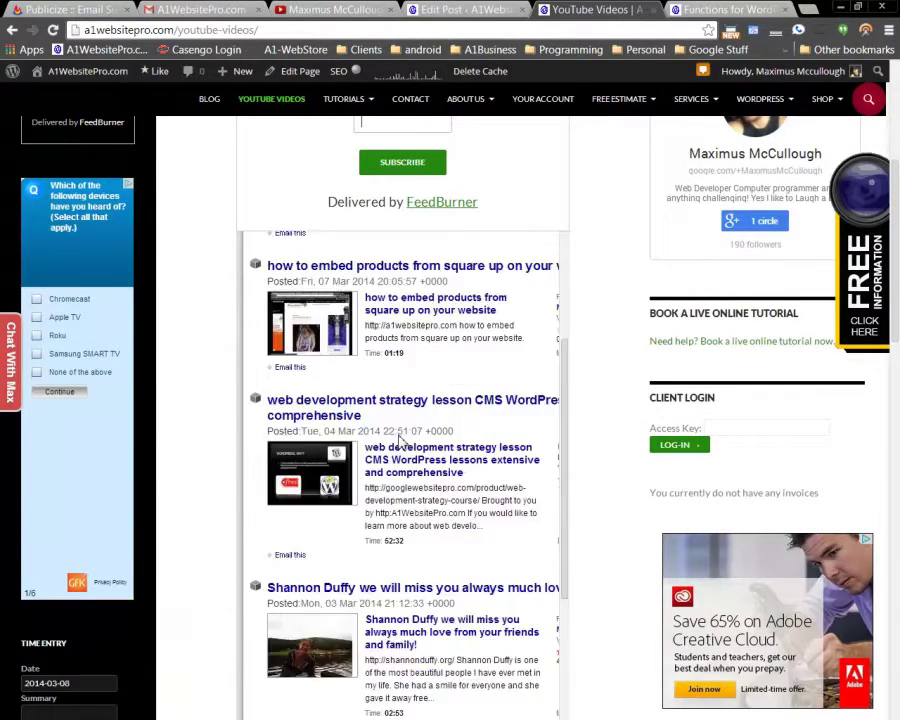
scroll(401, 436, down, 7)
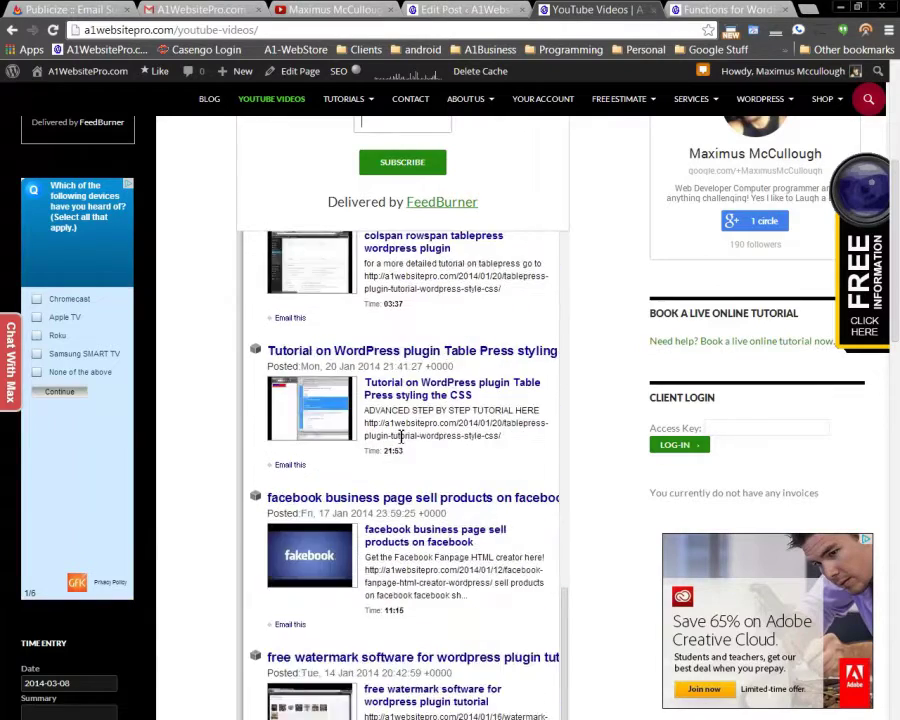
scroll(205, 487, down, 5)
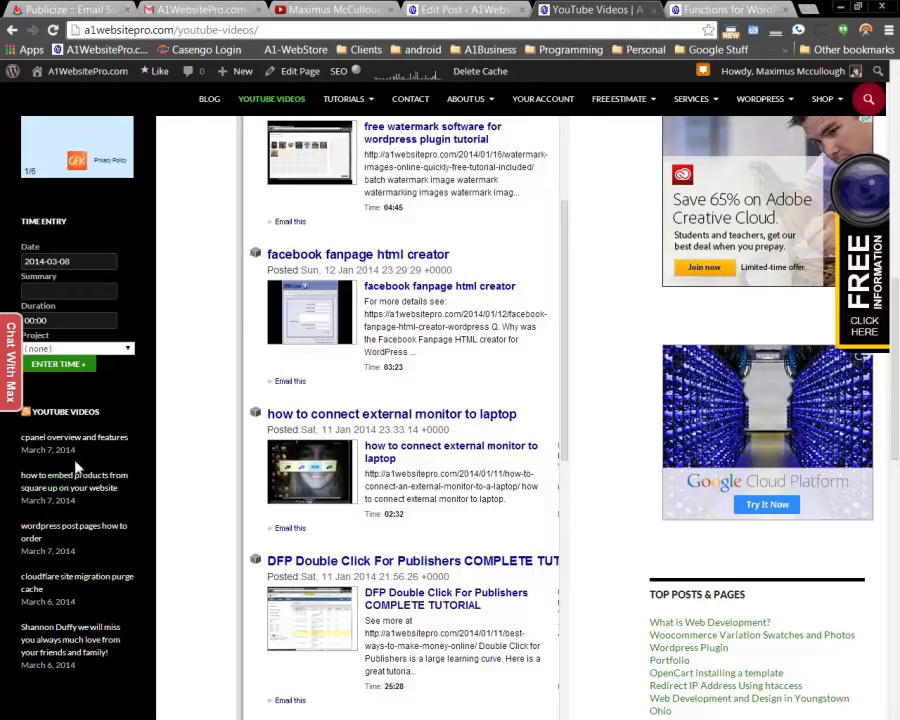
scroll(198, 508, up, 15)
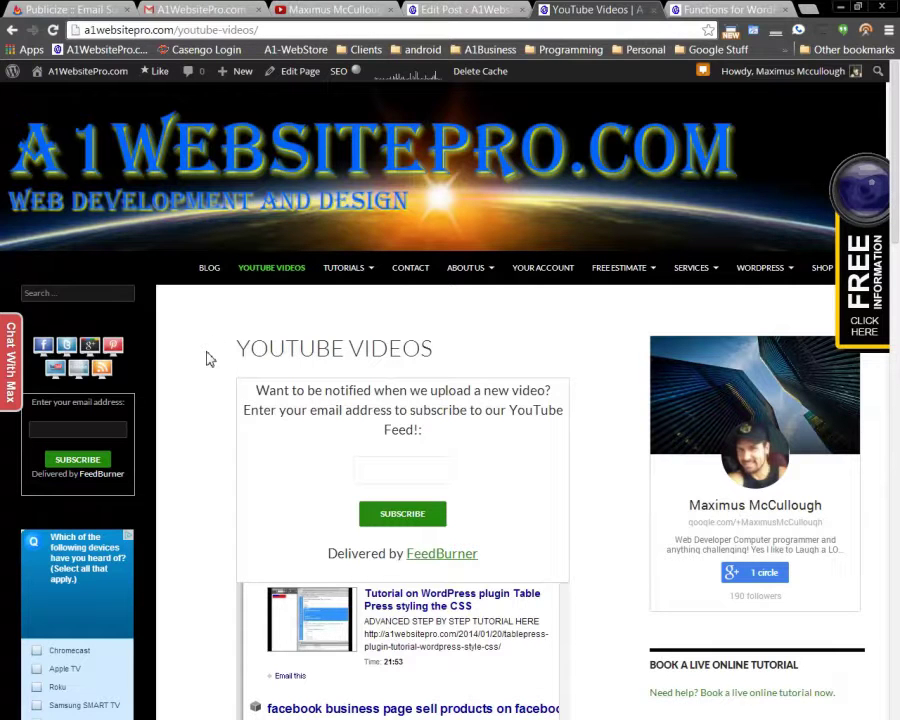
- Insert 'rss/' after youtube.com/ in the YouTube channel address to form its RSS feed URL
click(345, 12)
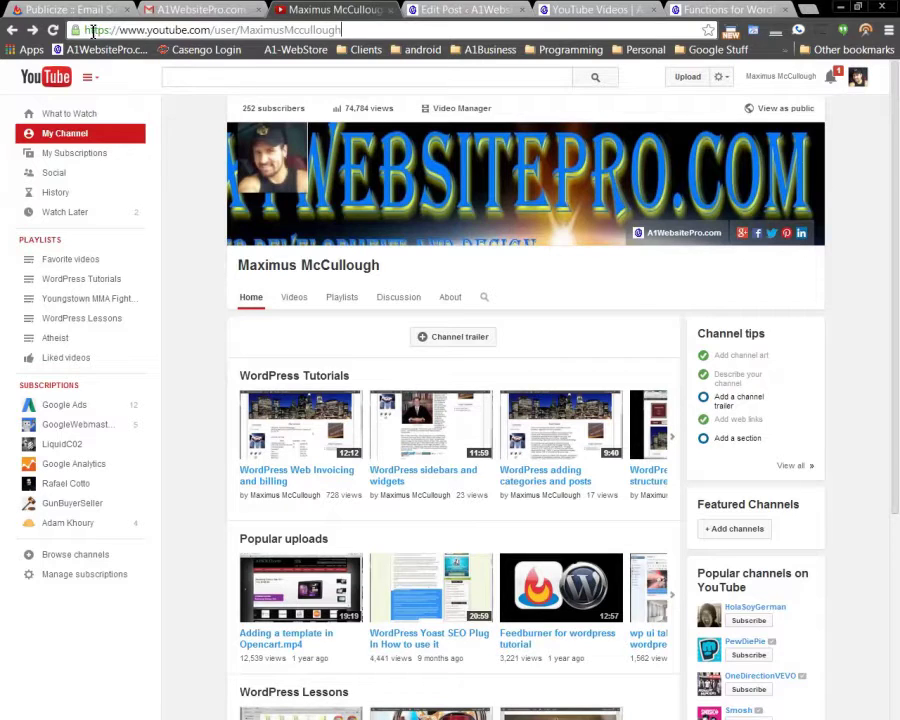
click(237, 29)
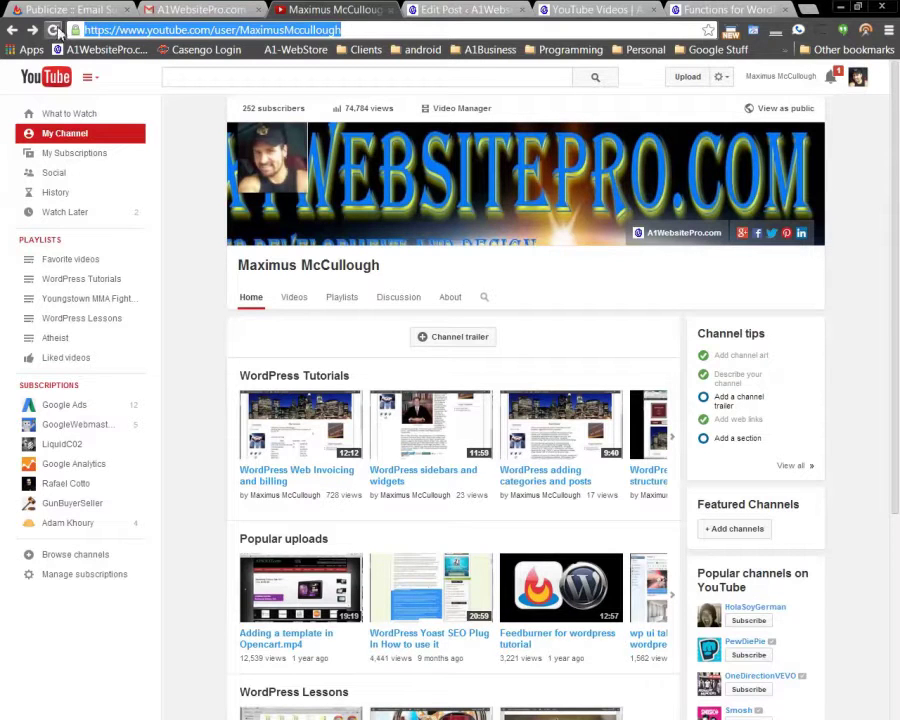
click(184, 30)
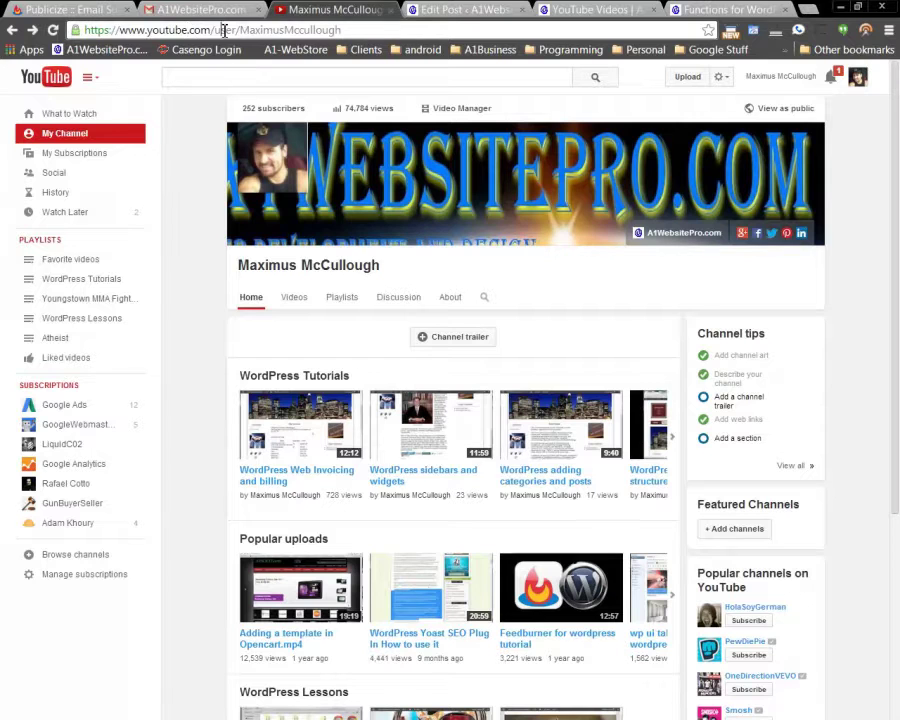
double_click(225, 30)
click(254, 30)
double_click(243, 30)
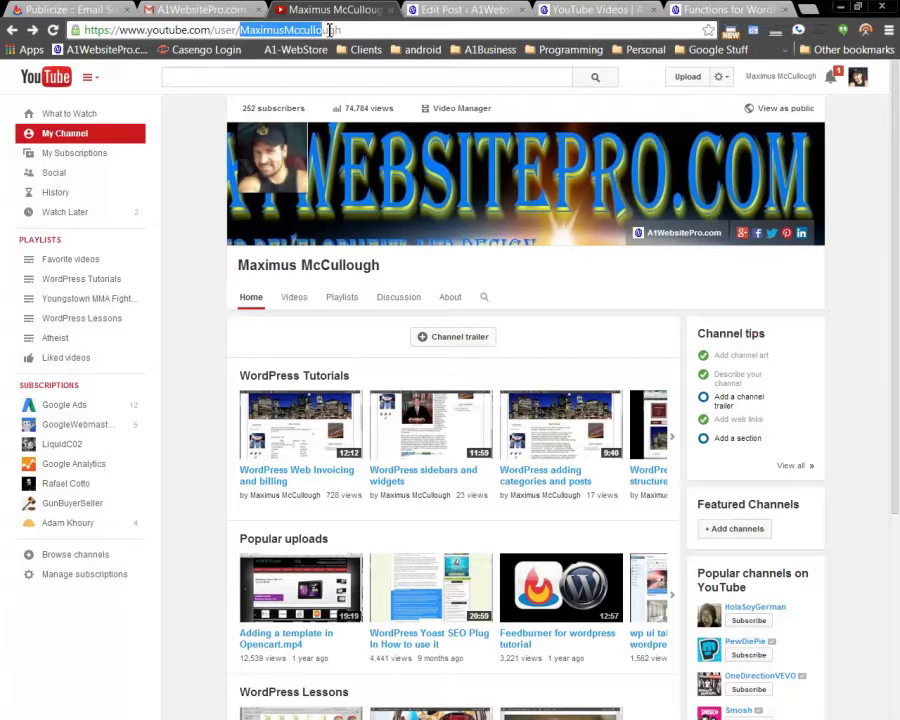
click(350, 30)
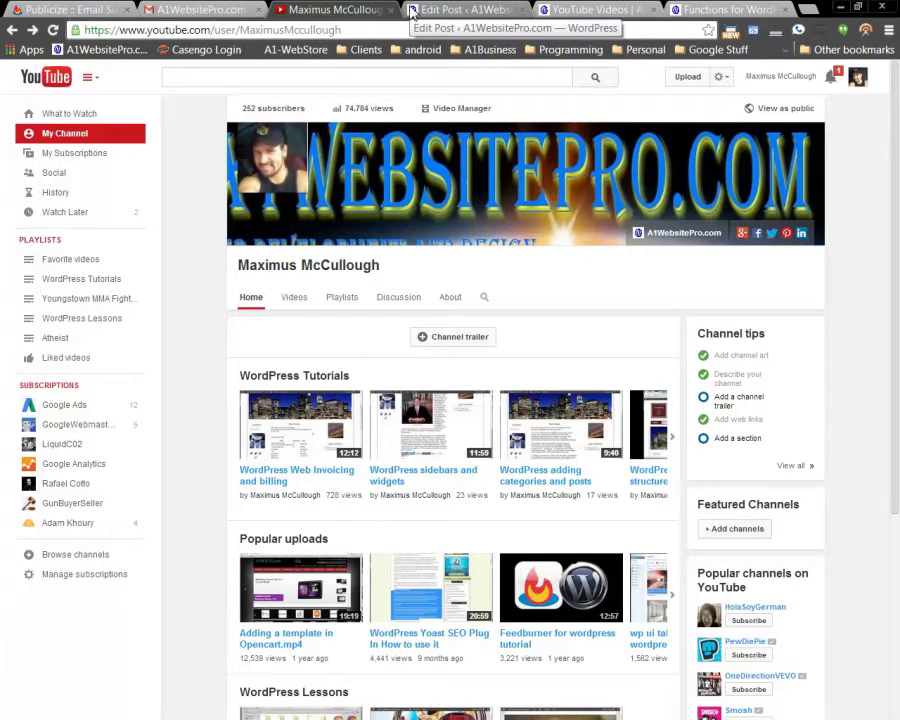
text(rss)
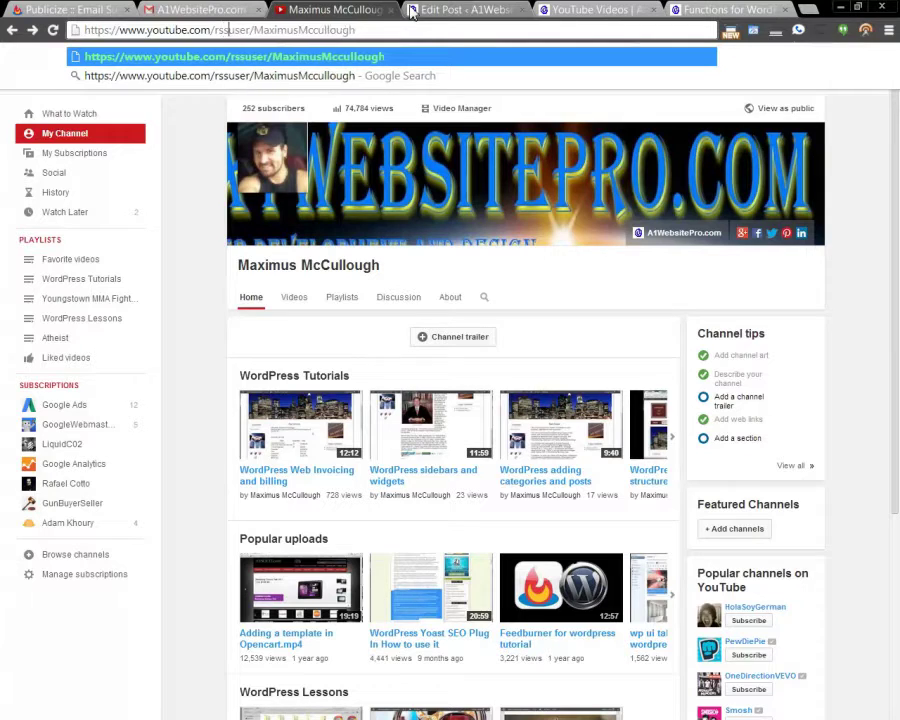
text(/)
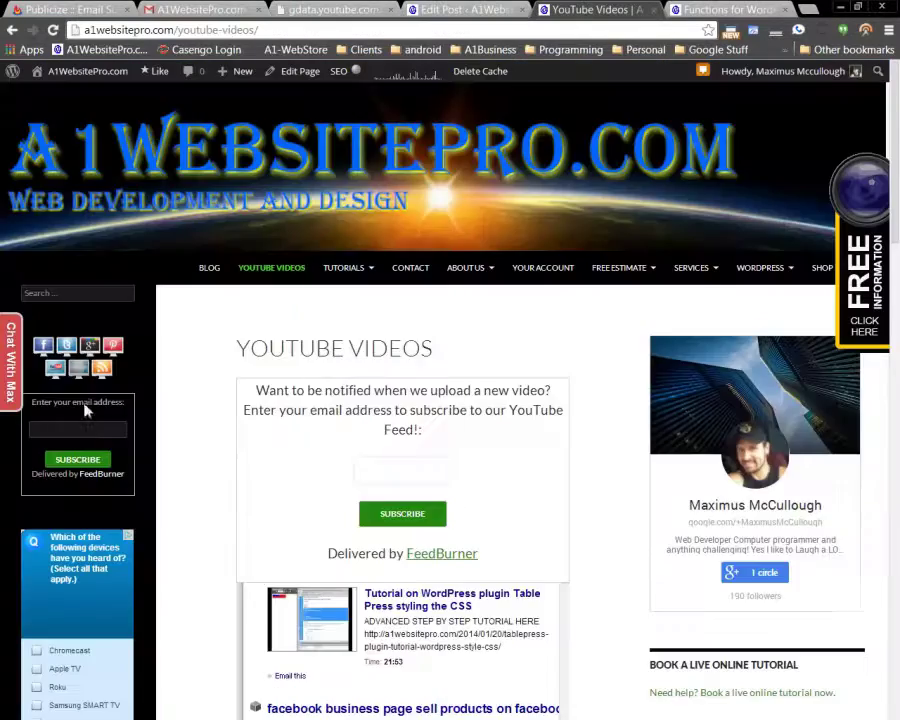
- Search the site for 'feedburner' by typing 'feed' in the sidebar box and choosing the suggestion
scroll(110, 482, down, 6)
scroll(100, 597, down, 3)
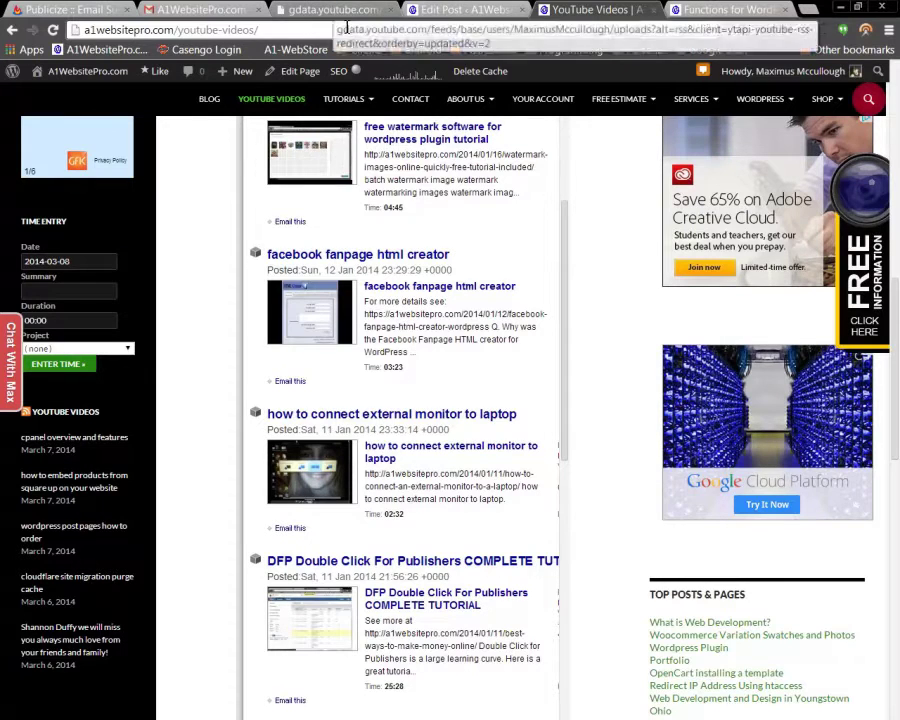
scroll(603, 372, up, 10)
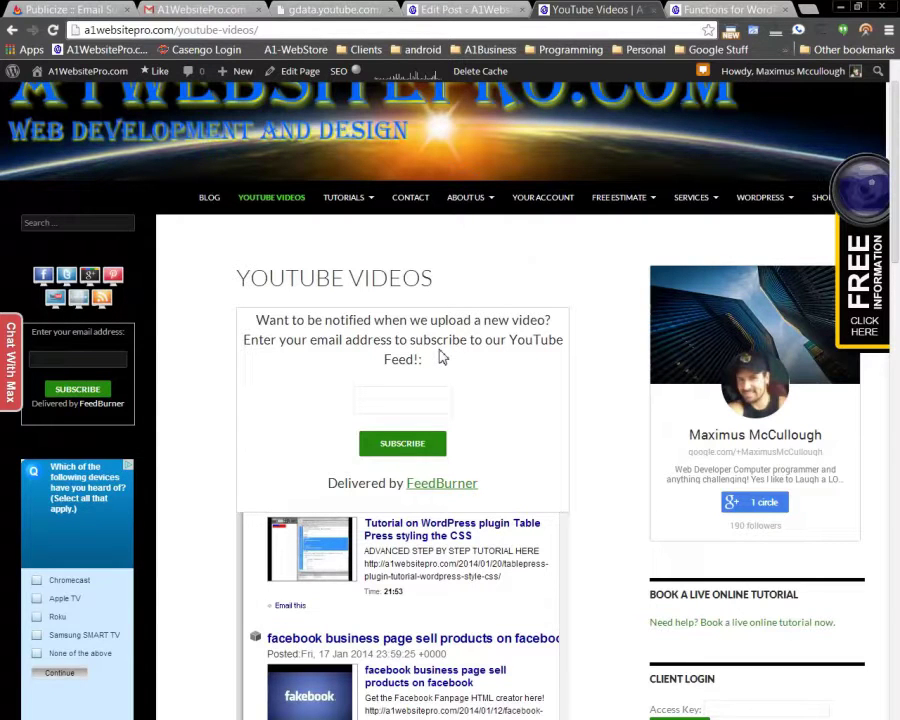
scroll(578, 419, down, 2)
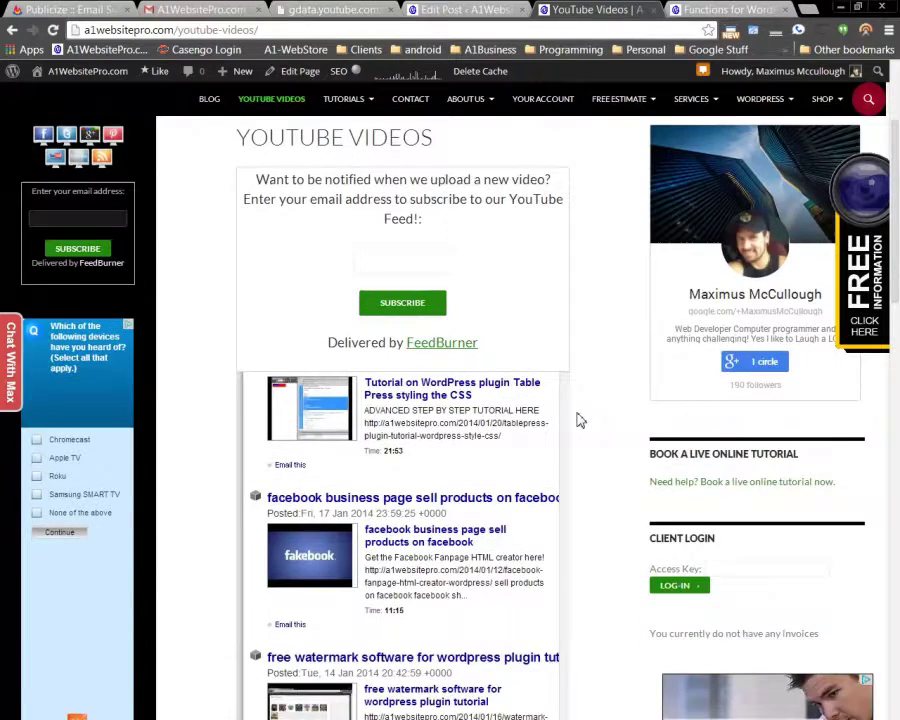
scroll(578, 419, up, 3)
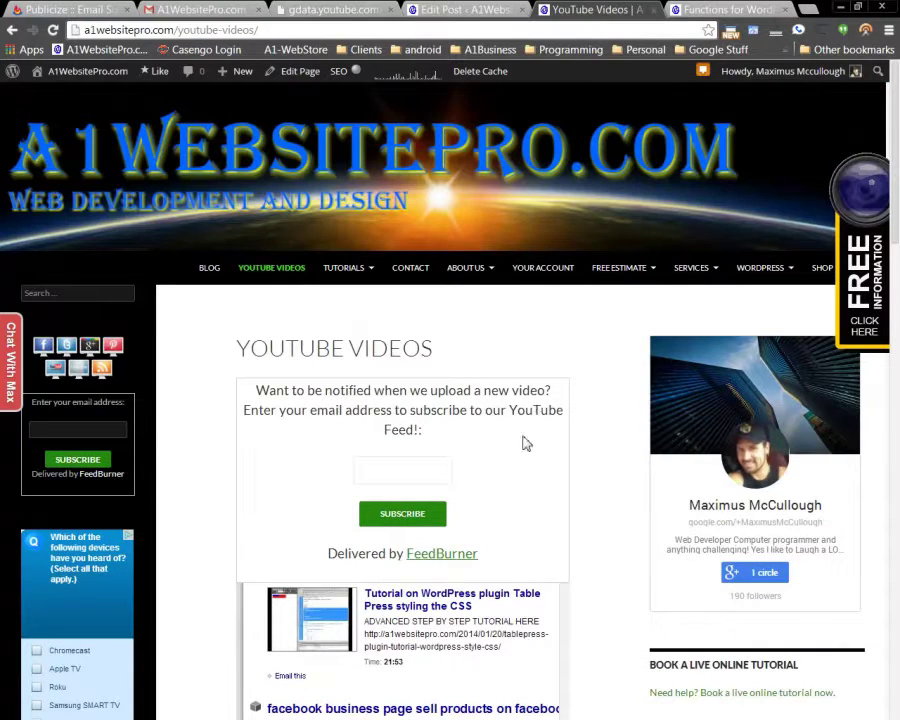
scroll(560, 440, down, 2)
scroll(593, 437, up, 2)
text(feed)
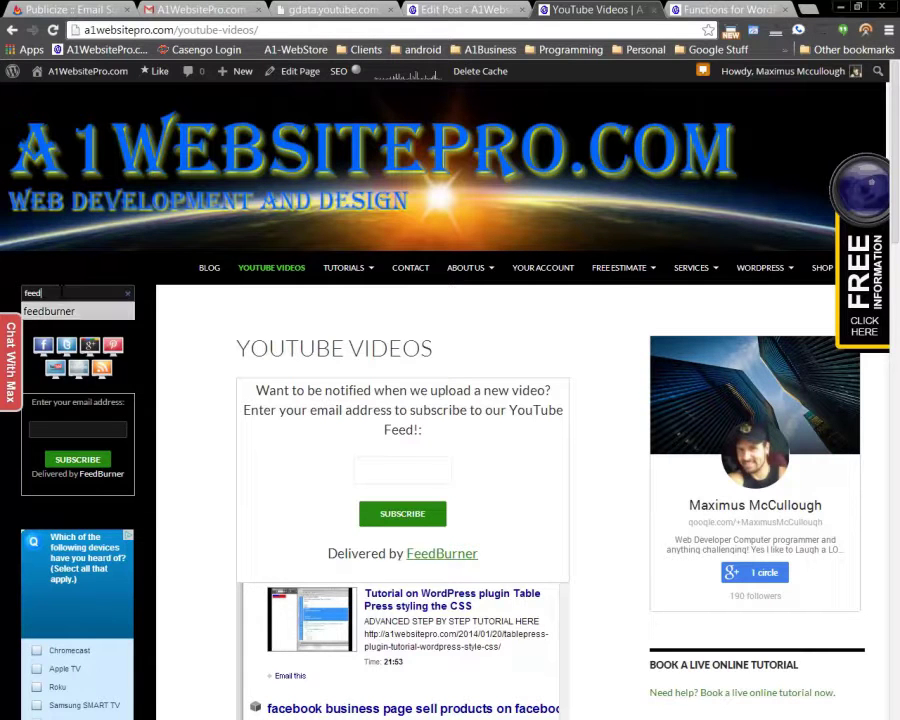
click(49, 311)
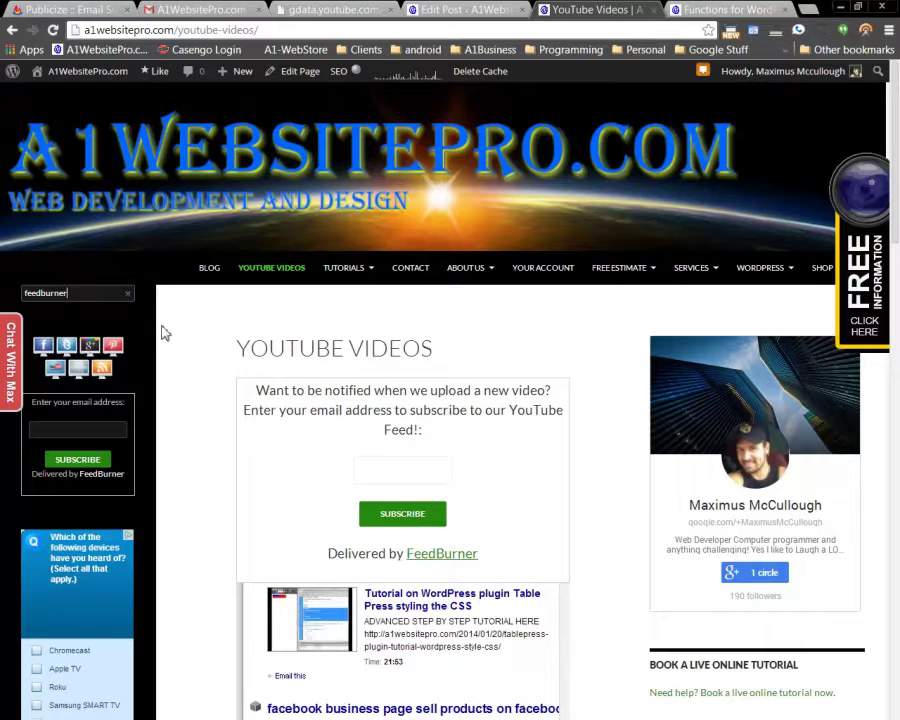
click(66, 293)
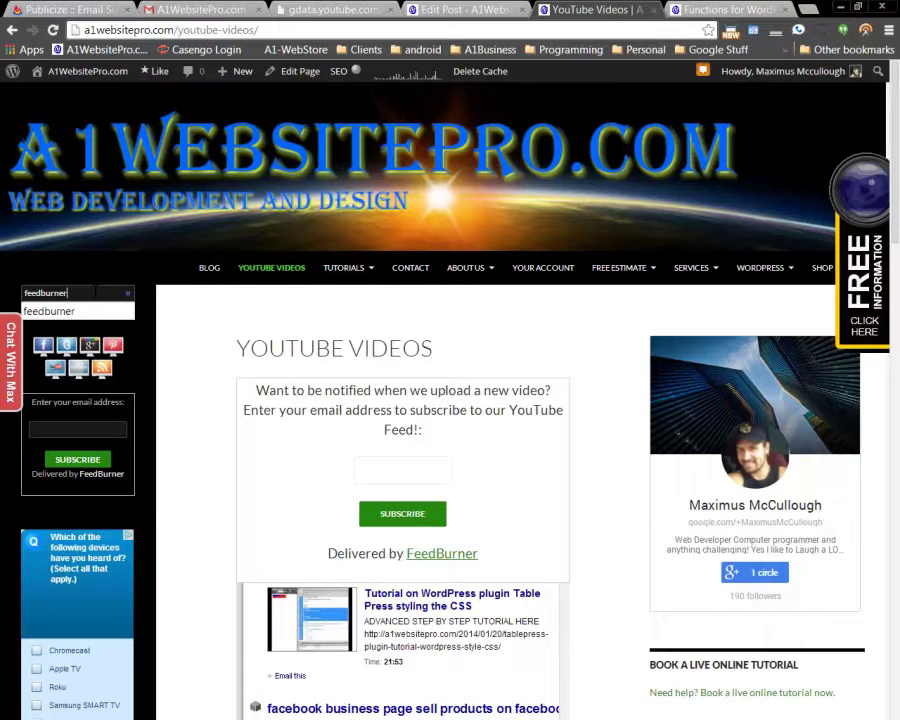
click(66, 312)
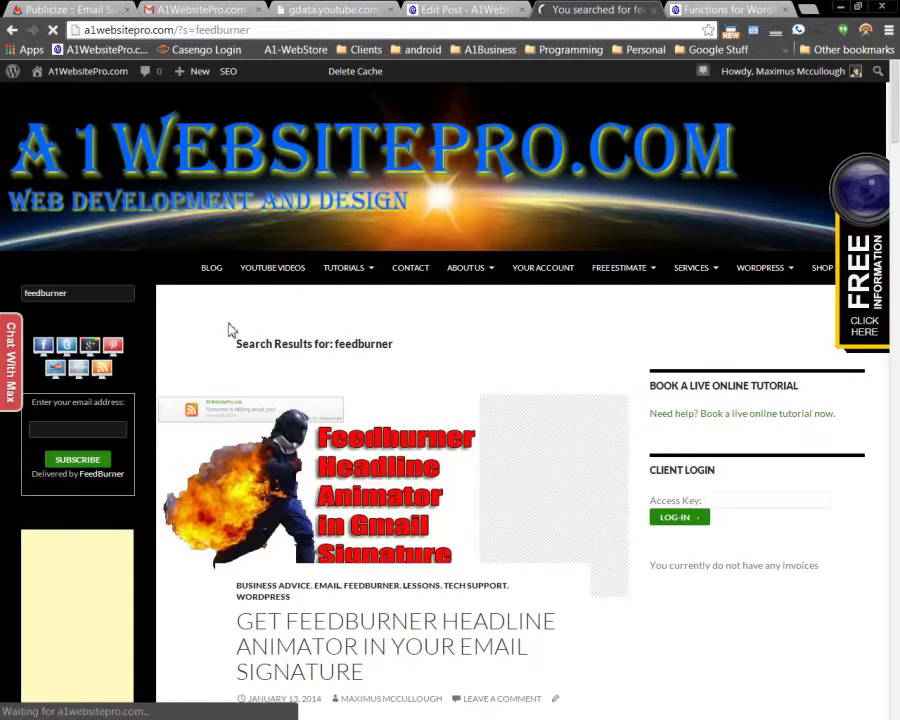
- Open the 'Feedburner for WordPress' post from the search results and skim its tutorial
scroll(497, 447, down, 6)
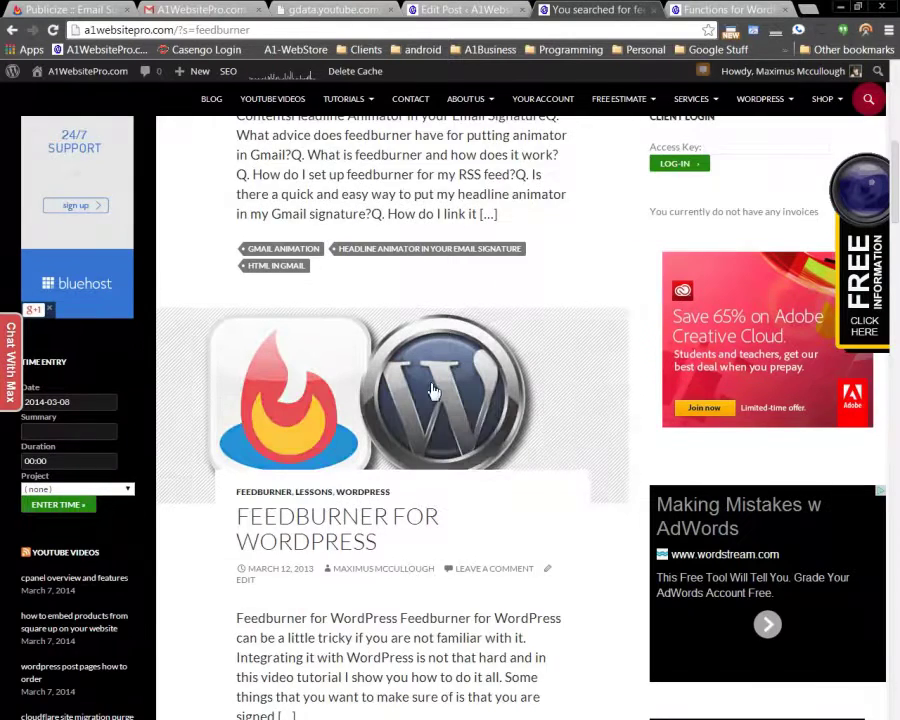
scroll(432, 390, down, 1)
click(312, 396)
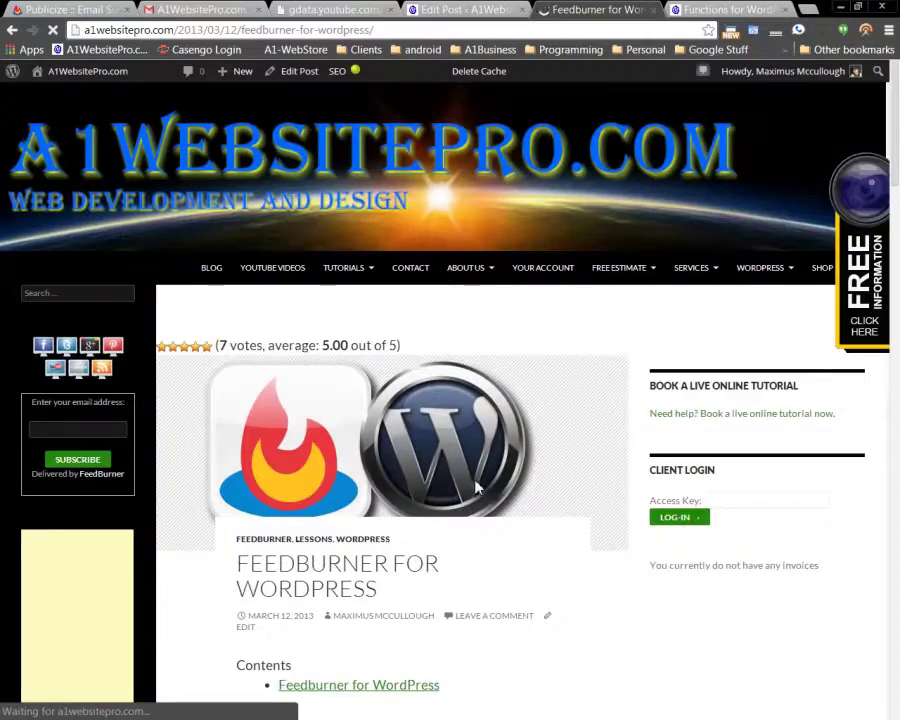
scroll(482, 488, down, 3)
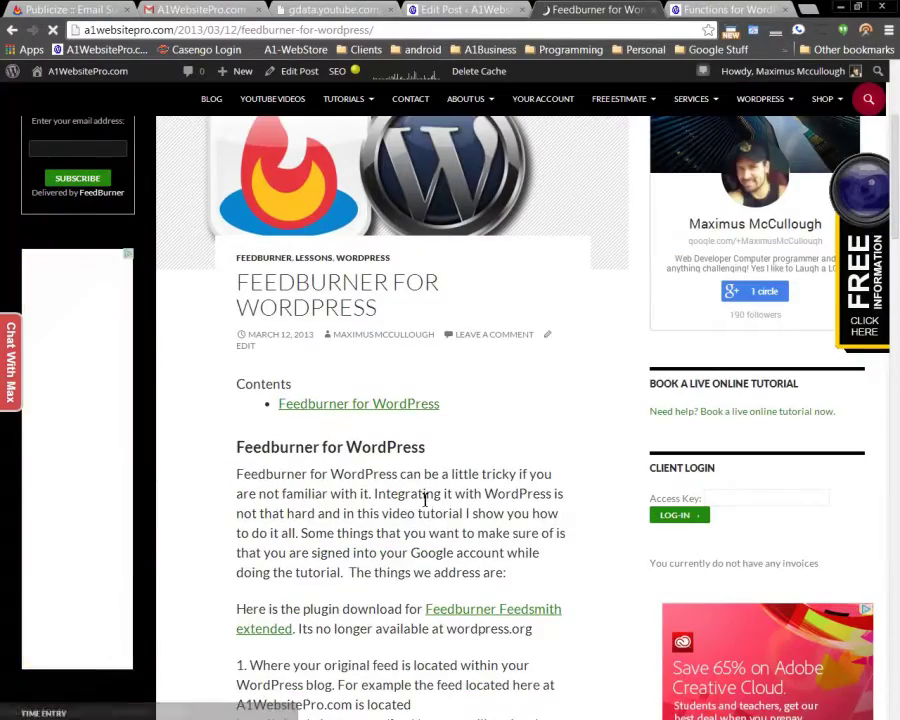
scroll(443, 520, down, 12)
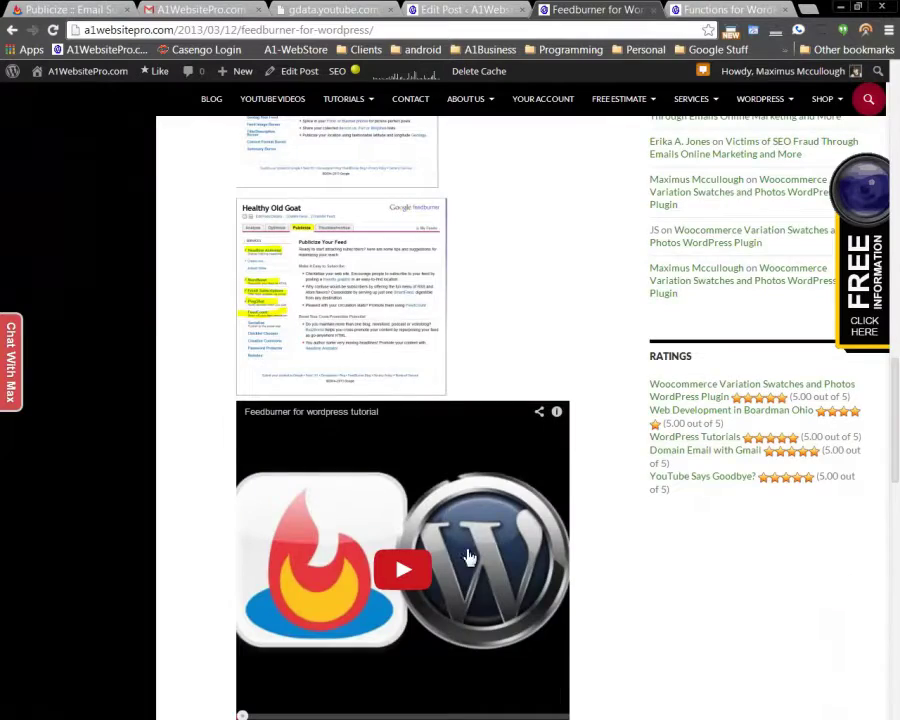
scroll(470, 546, up, 8)
scroll(470, 546, up, 6)
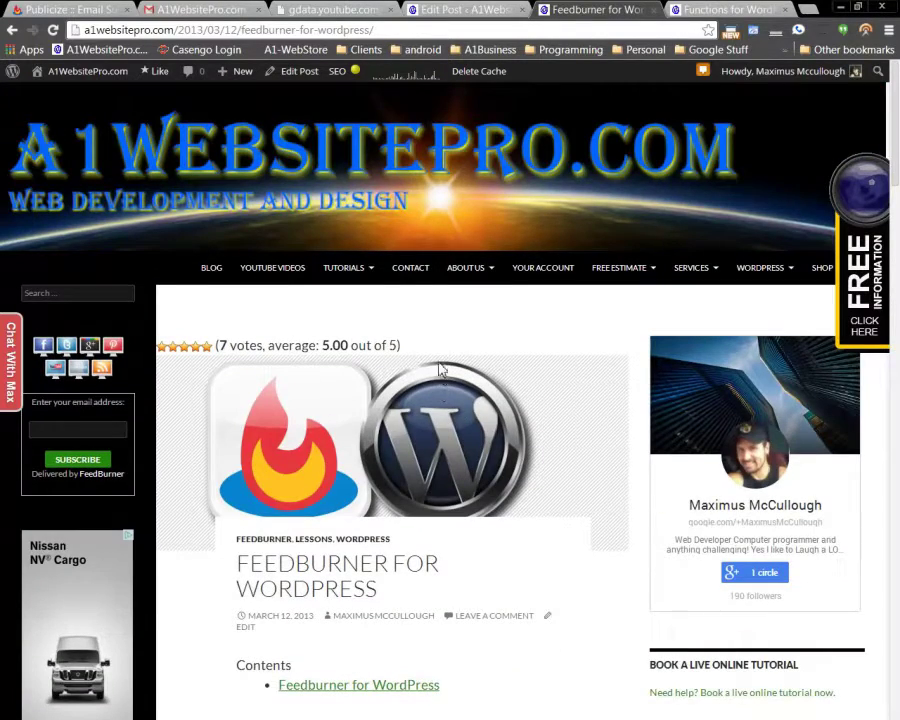
- Check the FeedBurner Email Branding settings, then go from the post to the YOUTUBE VIDEOS page
click(88, 8)
scroll(207, 405, up, 2)
scroll(258, 413, up, 2)
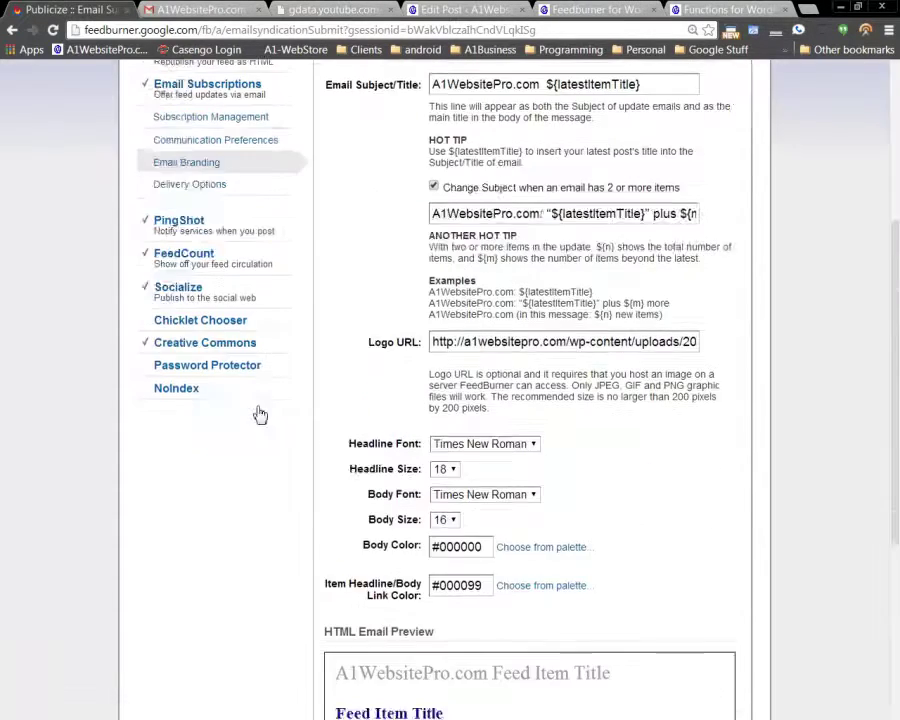
scroll(260, 414, up, 1)
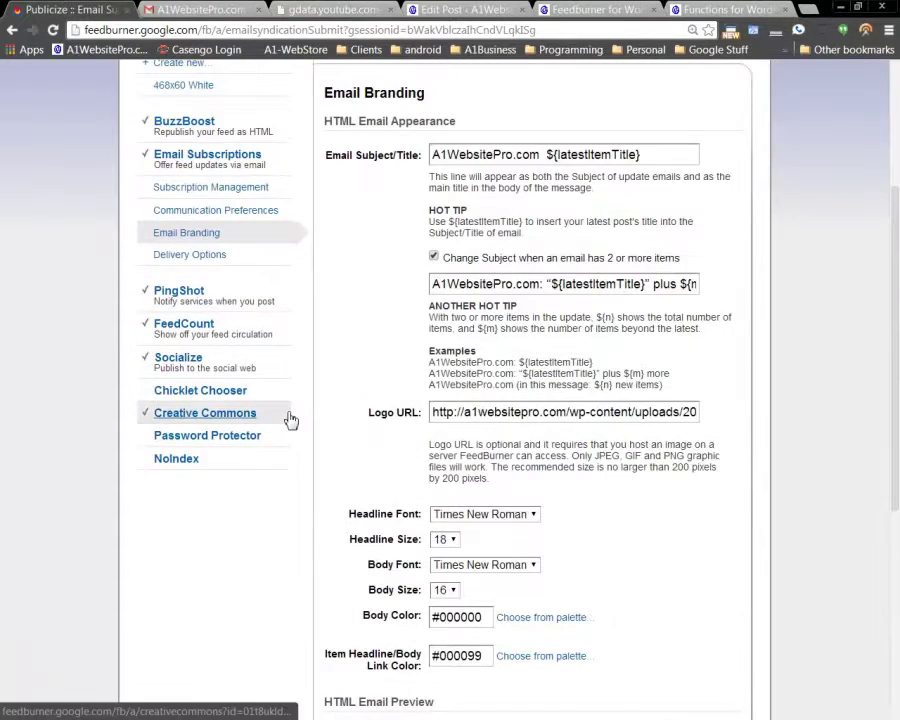
click(604, 8)
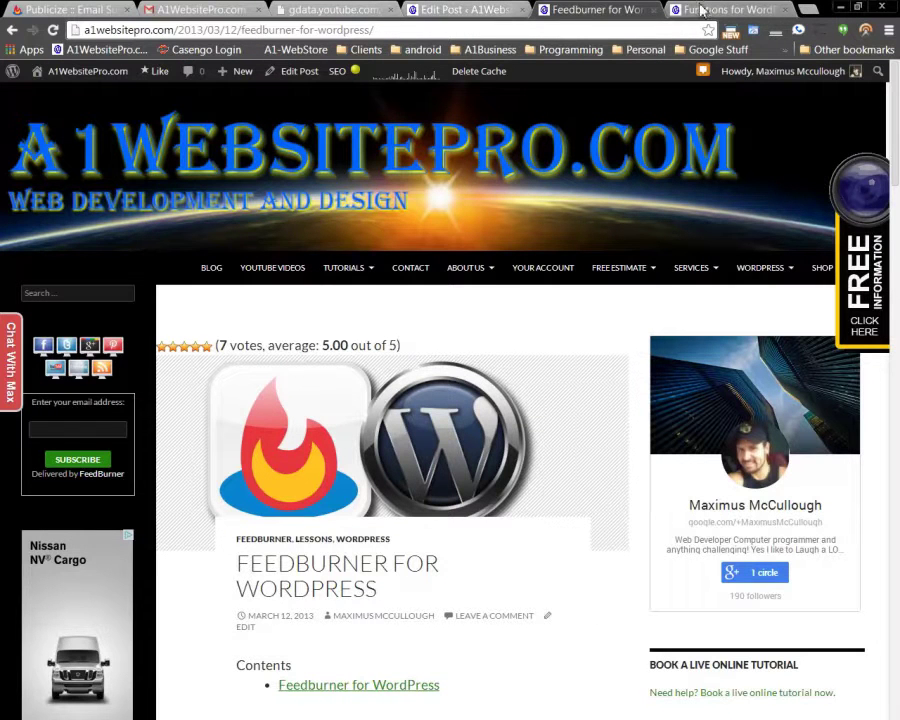
click(275, 267)
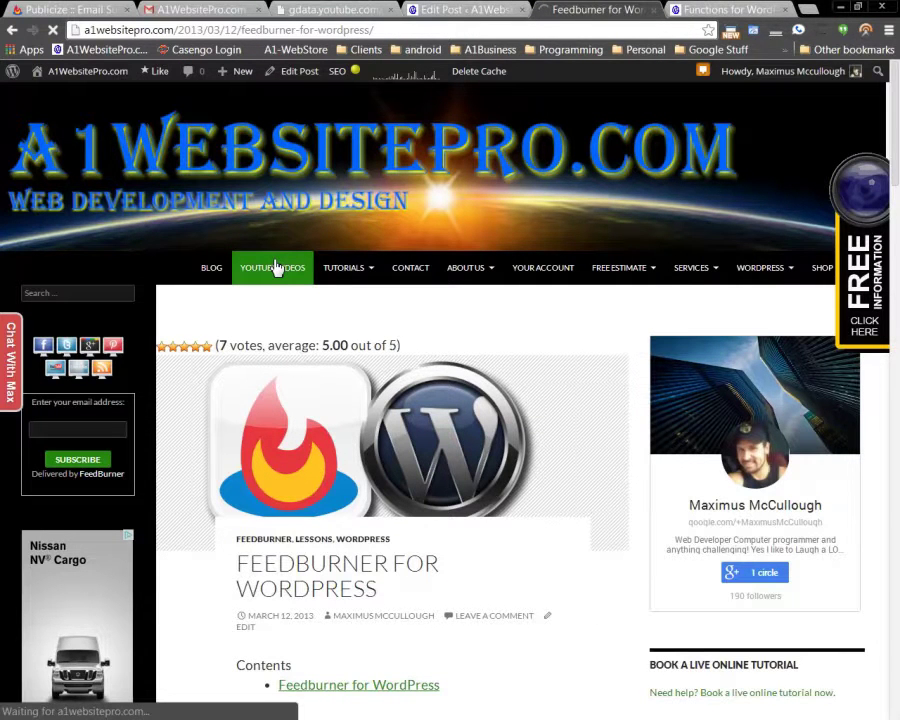